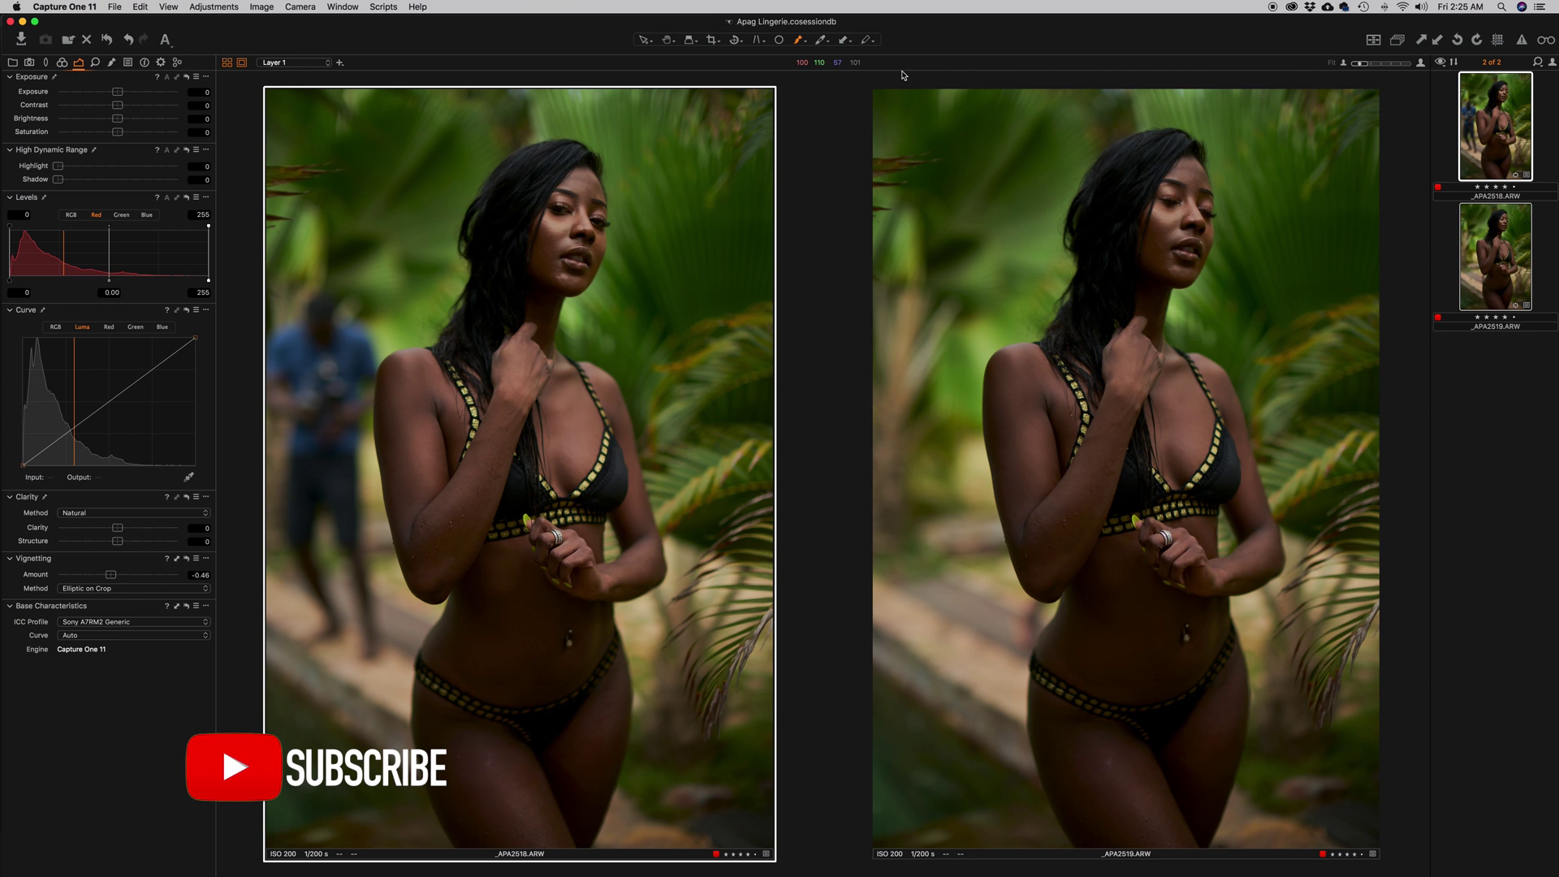
- Send both selected photos to Adobe Photoshop CC 2018 for editing as uncompressed 16-bit TIFFs in Adobe RGB (1998)
left_click_drag(327, 252, 327, 258)
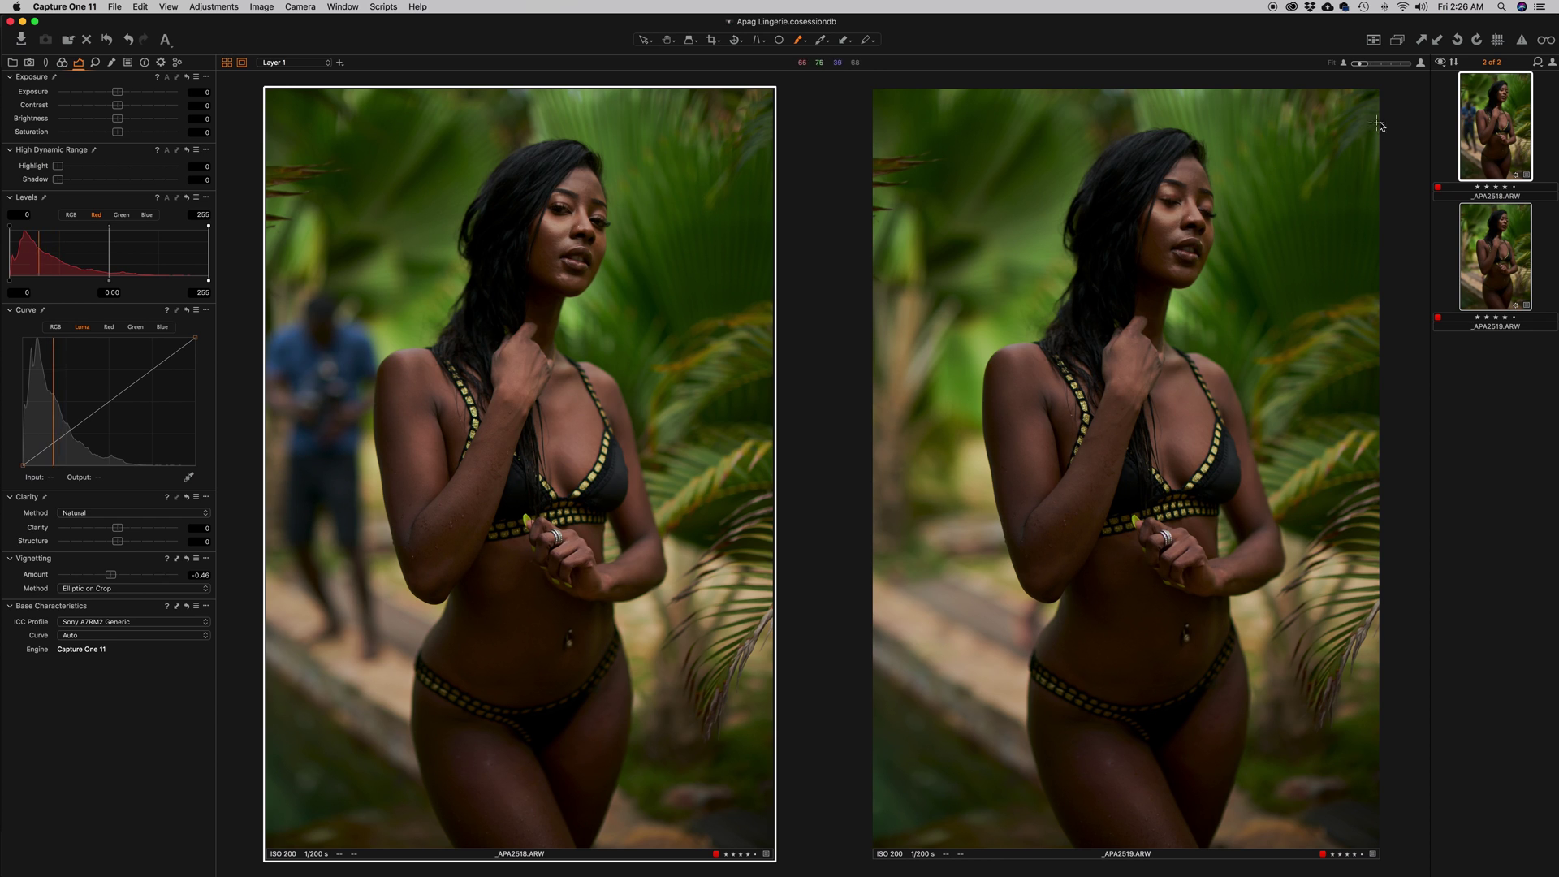
right_click(1498, 130)
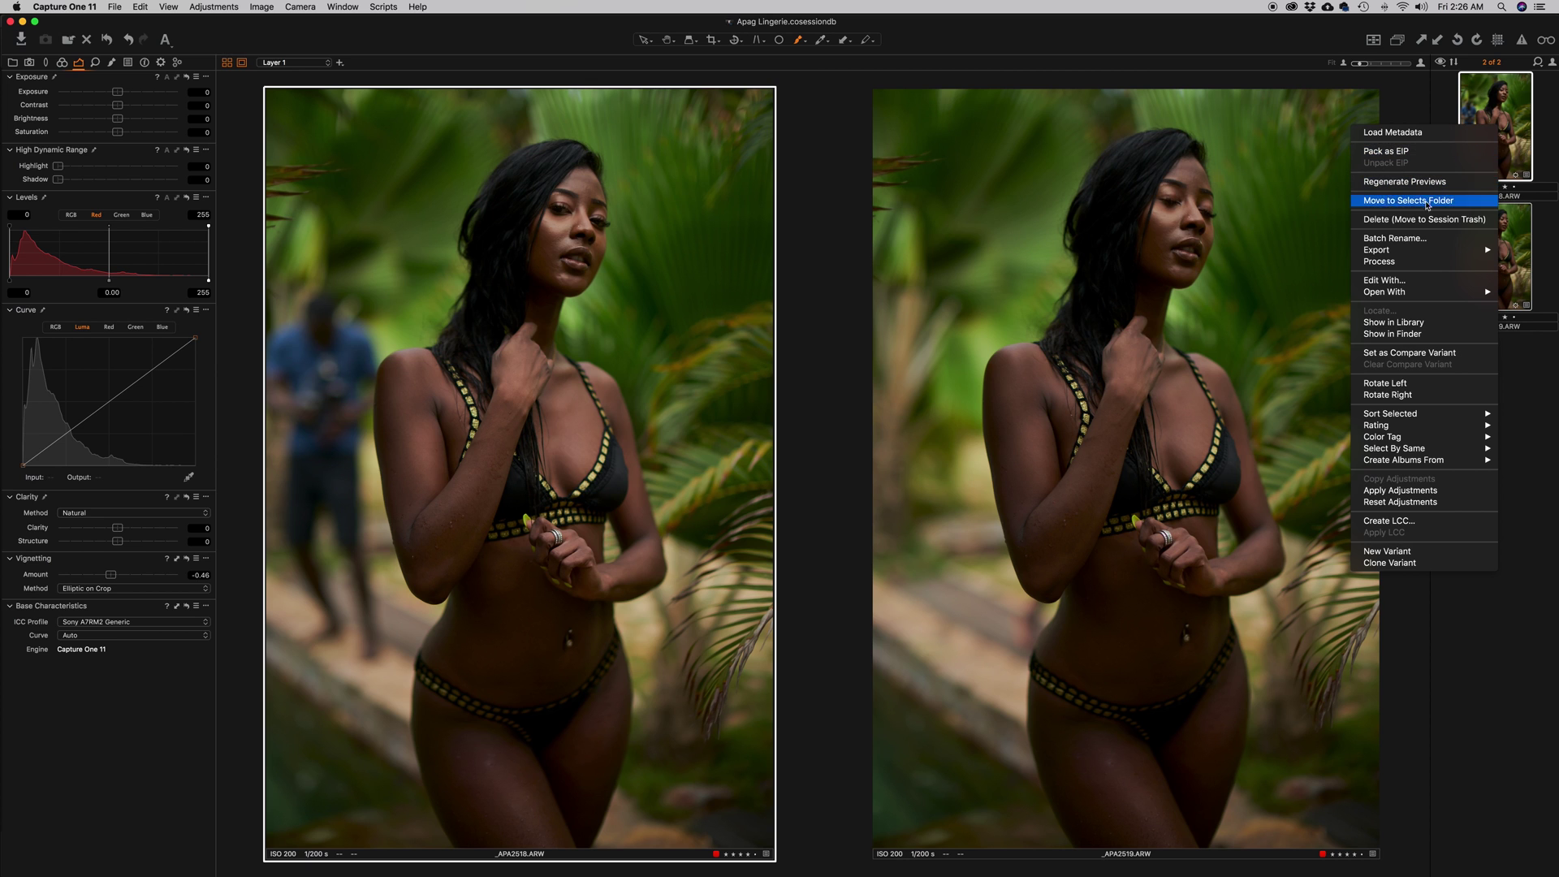
left_click(1384, 282)
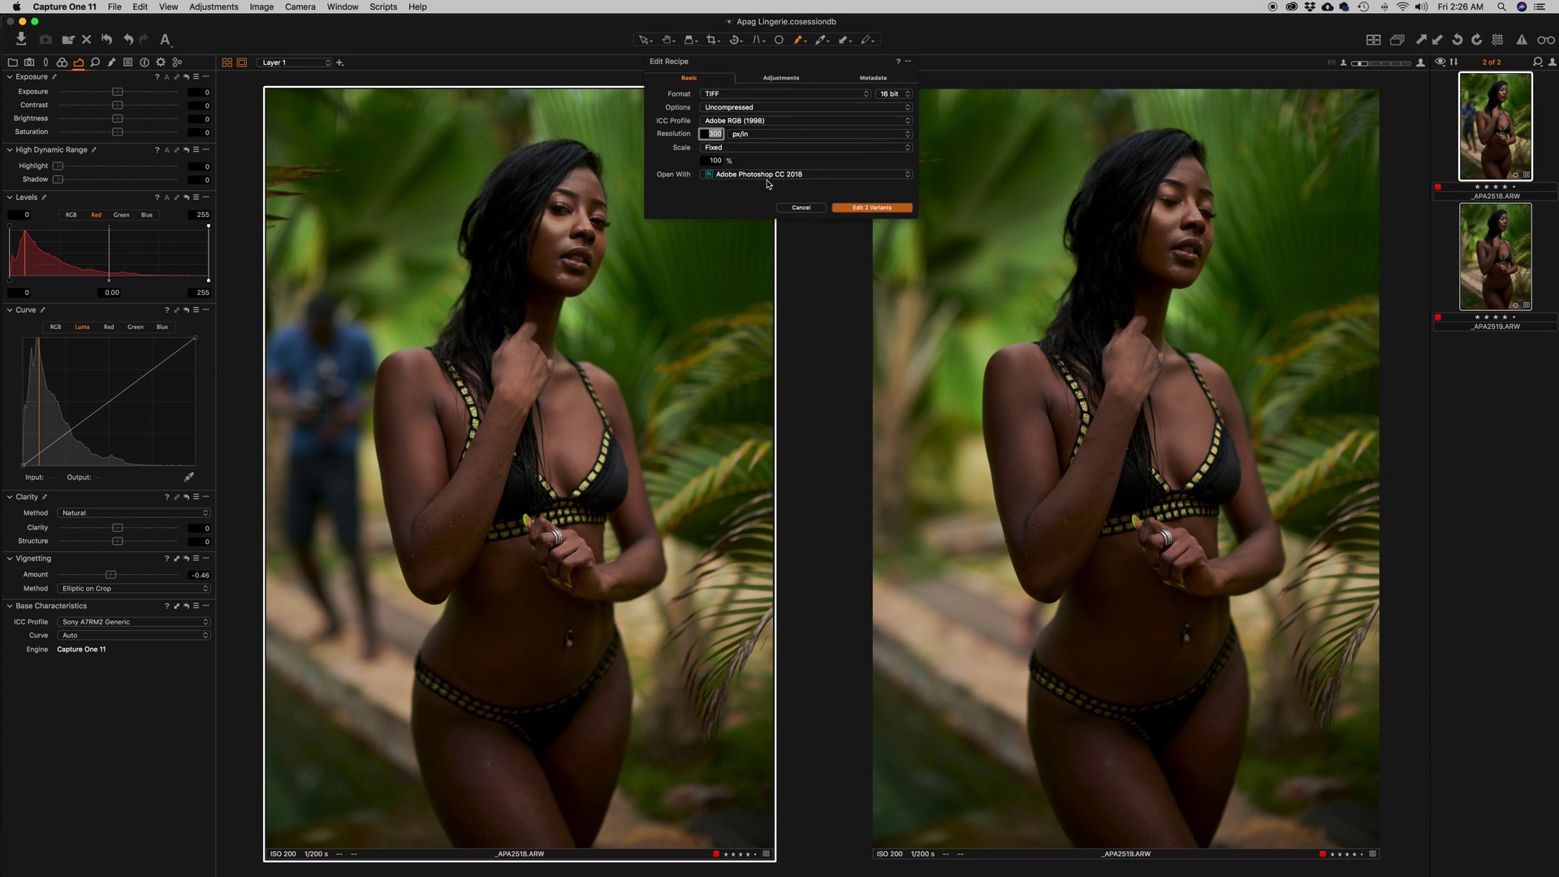
left_click(755, 175)
left_click(756, 177)
left_click(872, 207)
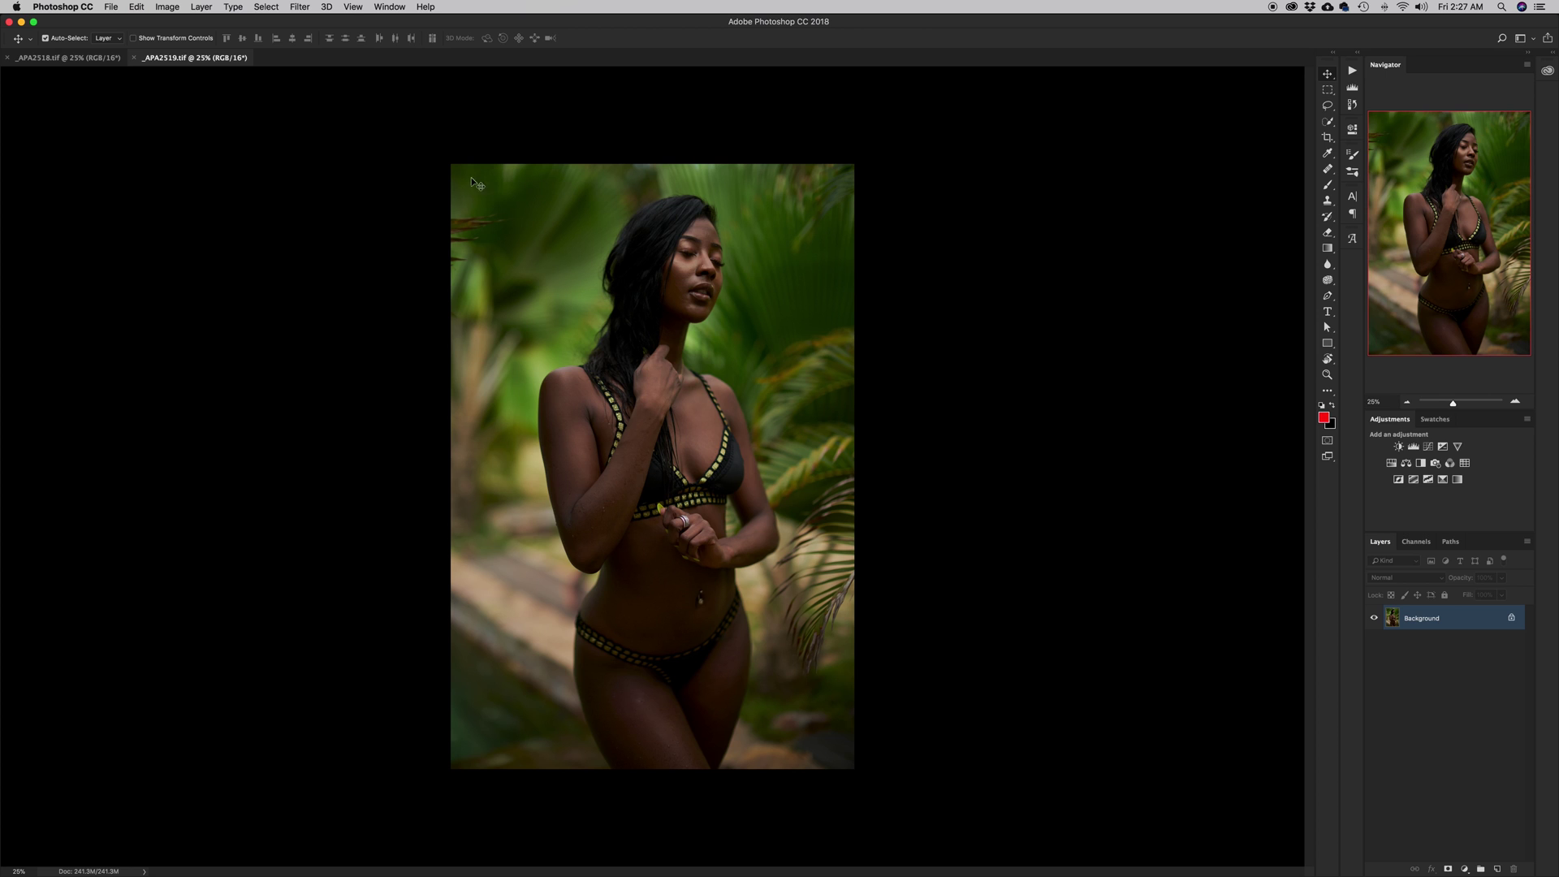
- Float _APA2519.tif beside _APA2518.tif and copy its image onto _APA2518.tif as a new layer
left_click(94, 65)
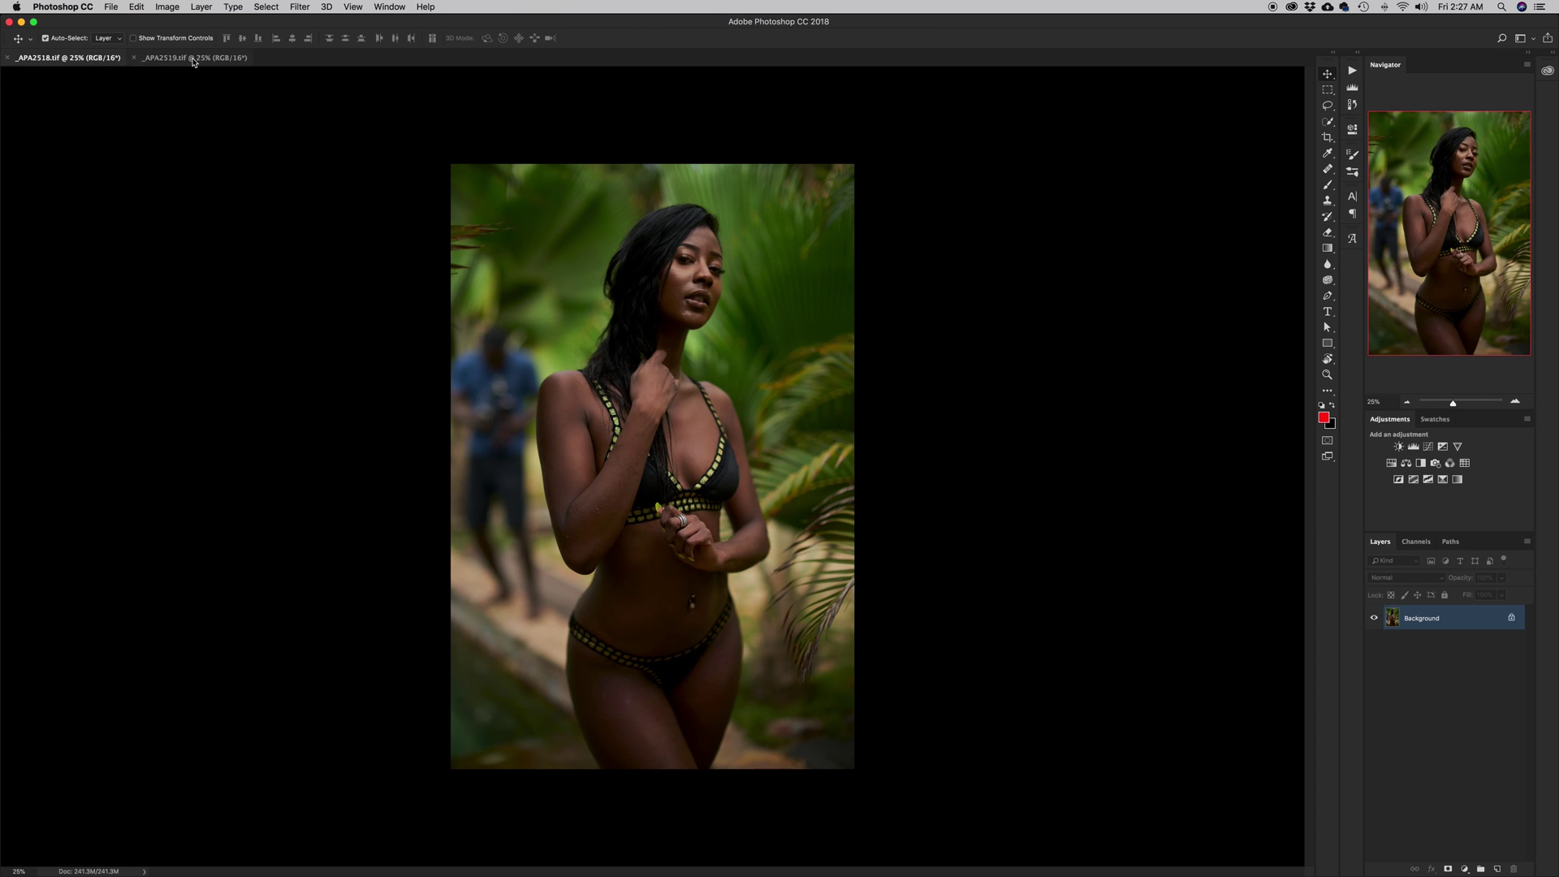
left_click_drag(194, 59, 934, 151)
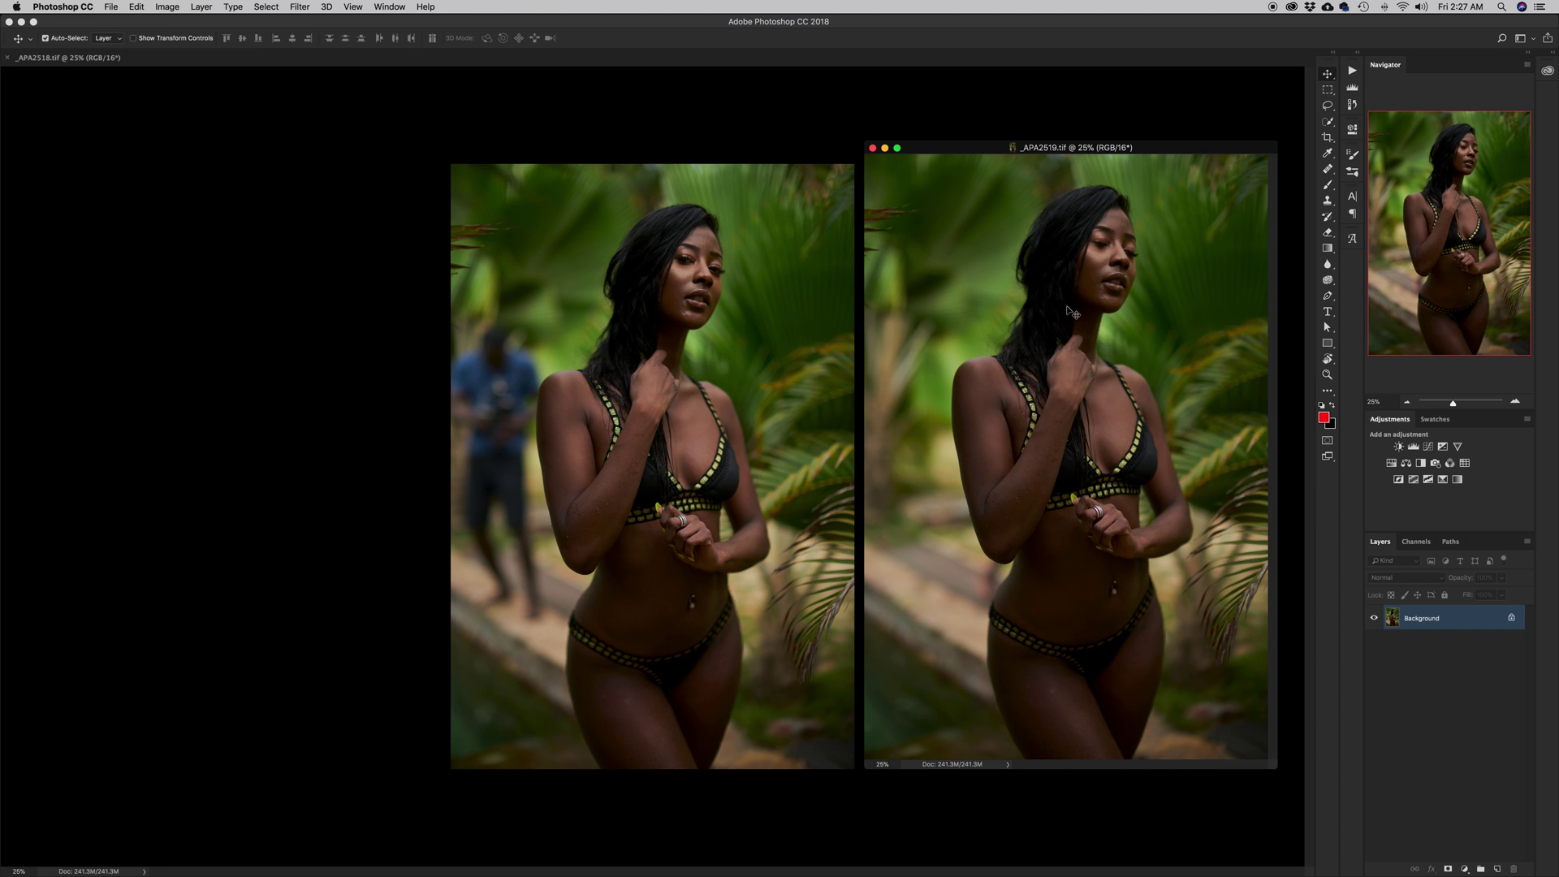
left_click_drag(1064, 313, 712, 327)
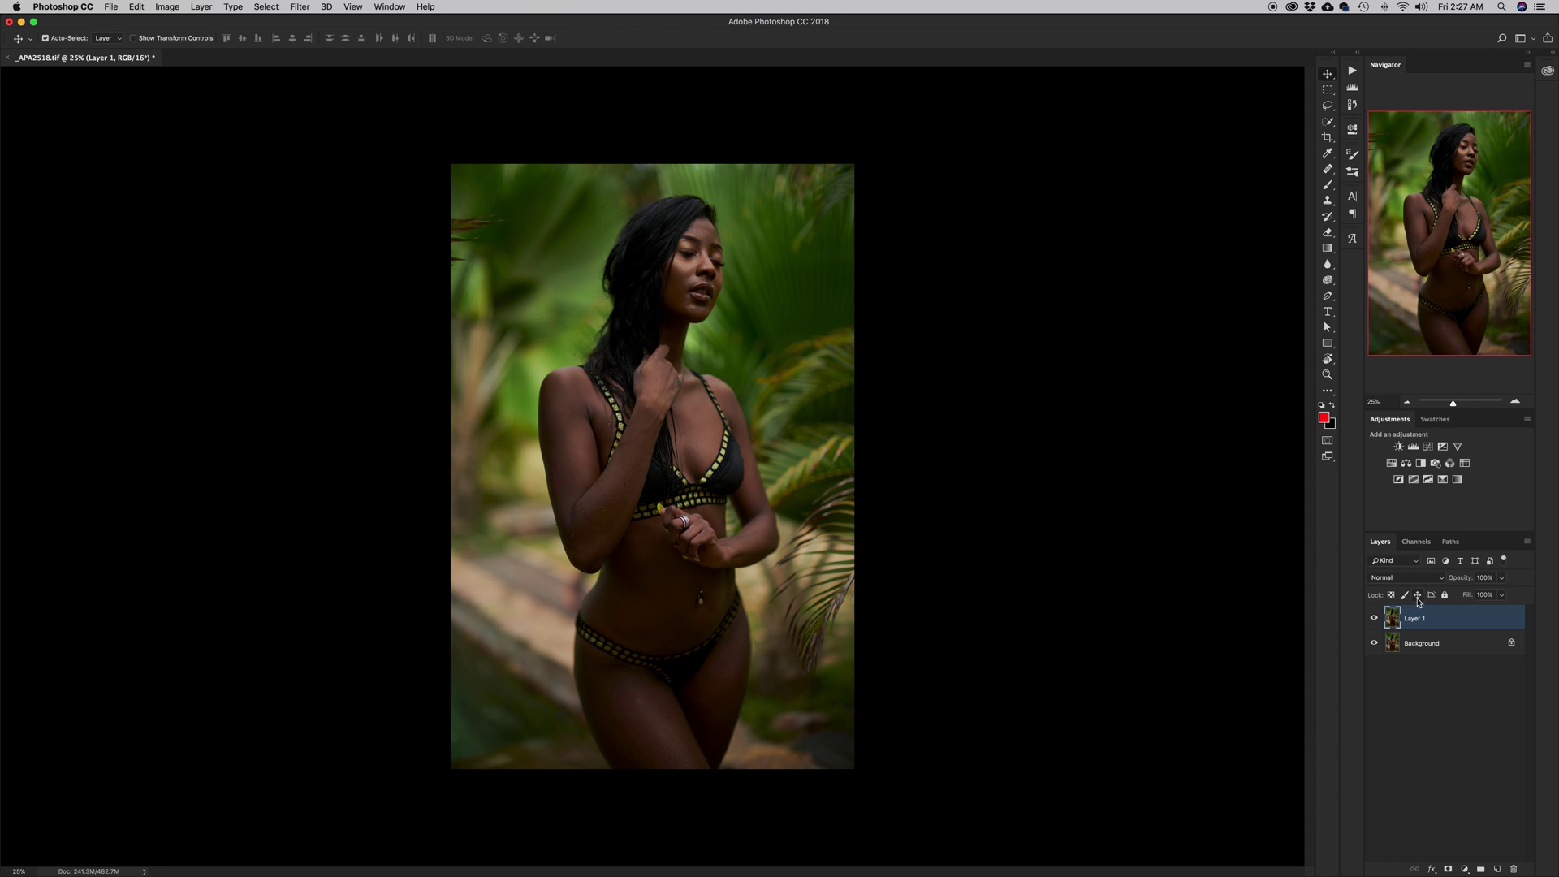
- Group Layer 1, name the group Correction, and collapse it
key("super+g")
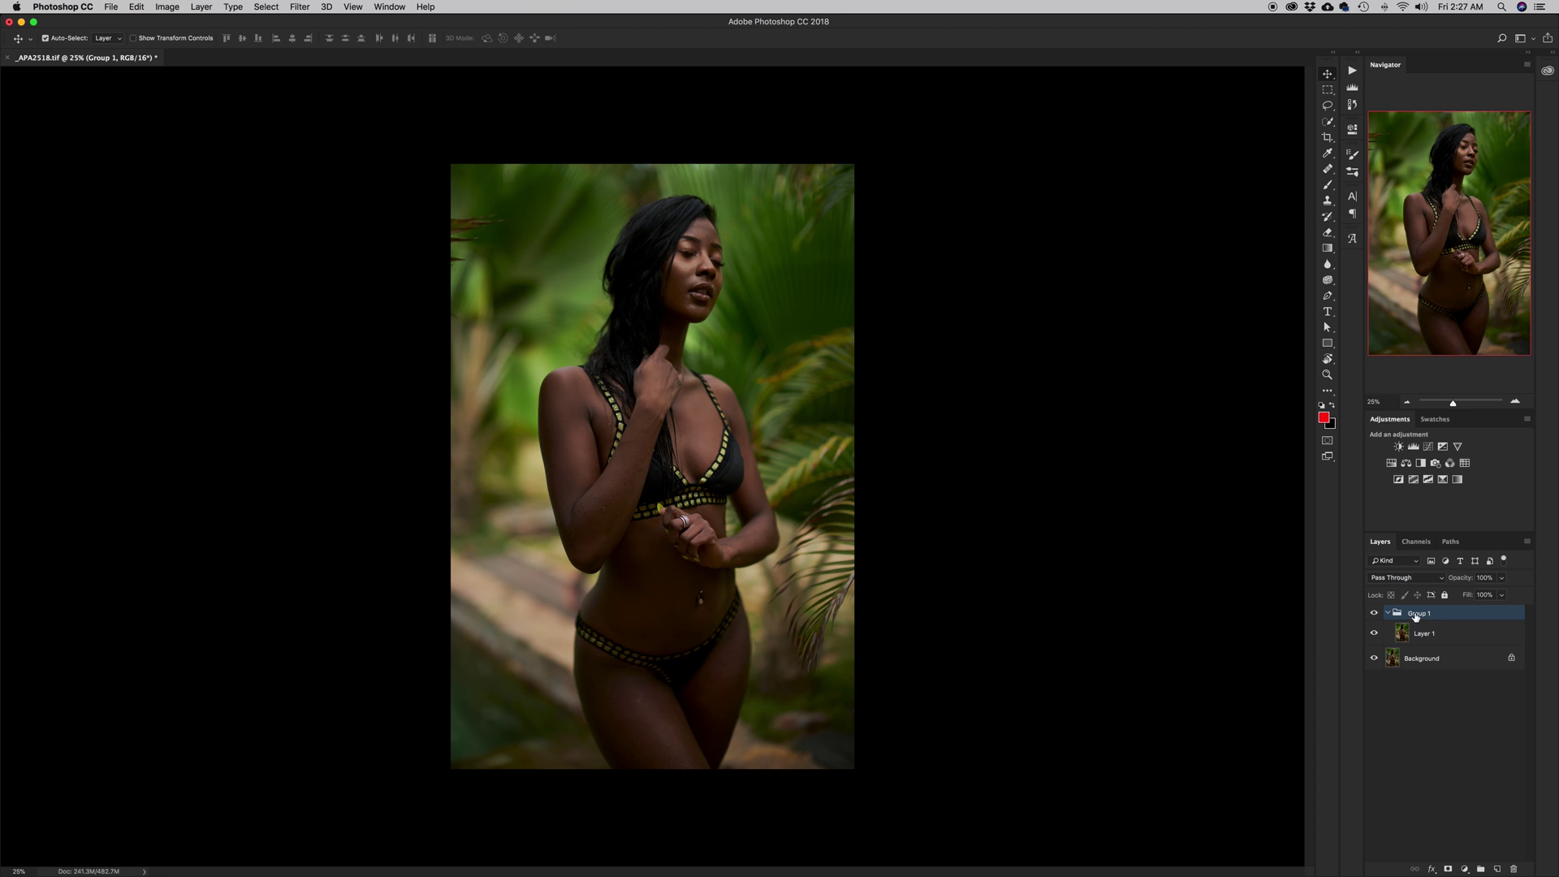
double_click(1414, 614)
type("Col")
key("Return")
left_click(1389, 614)
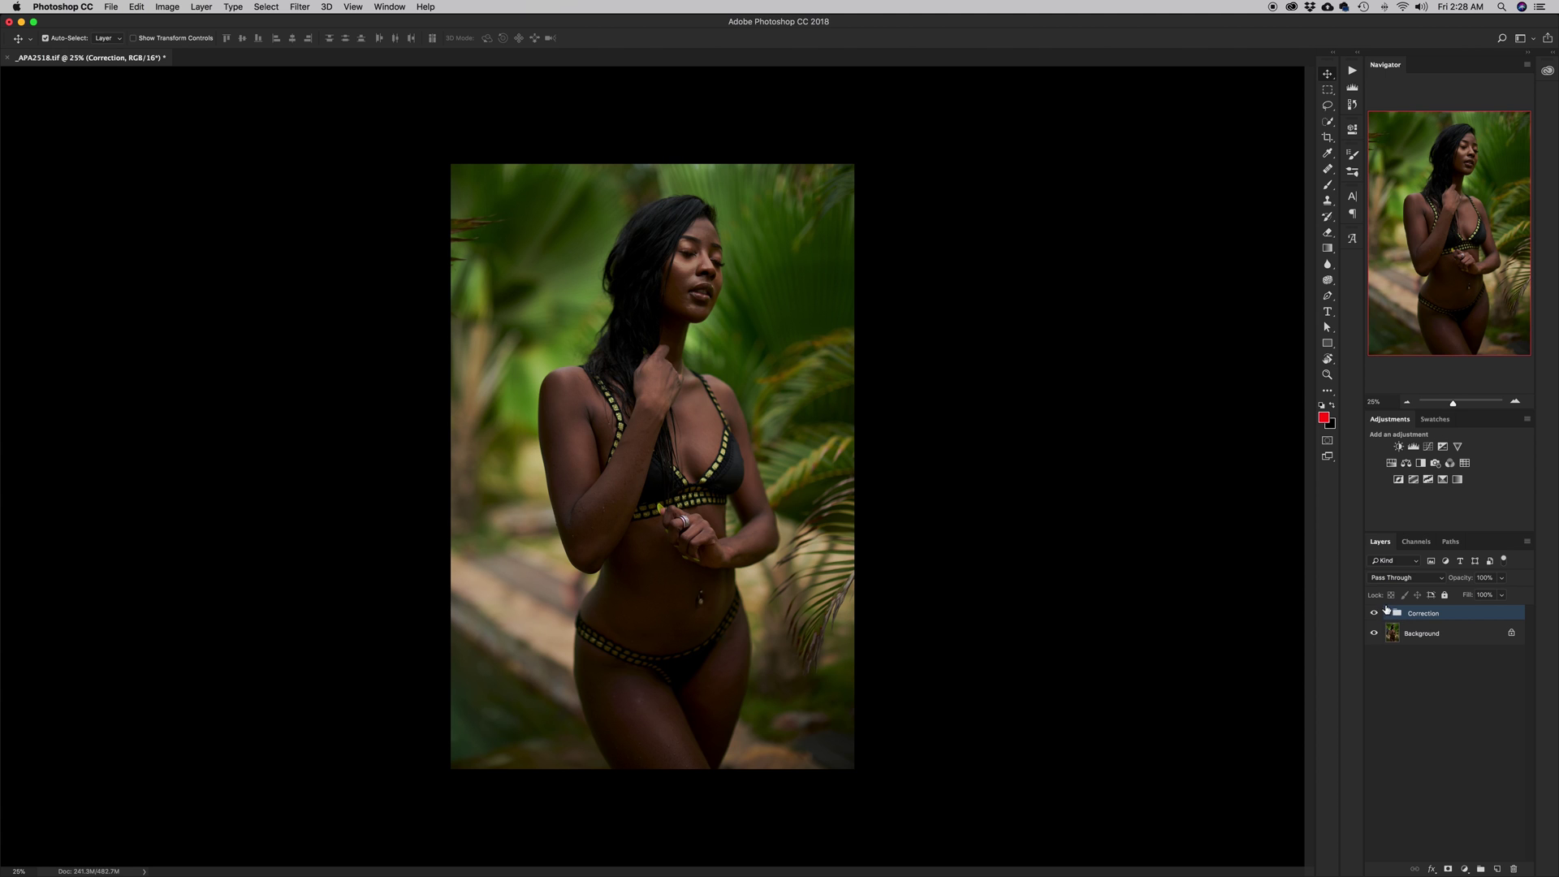
- Add an empty layer above Layer 1 inside the Correction group
left_click(1389, 614)
left_click(1423, 635)
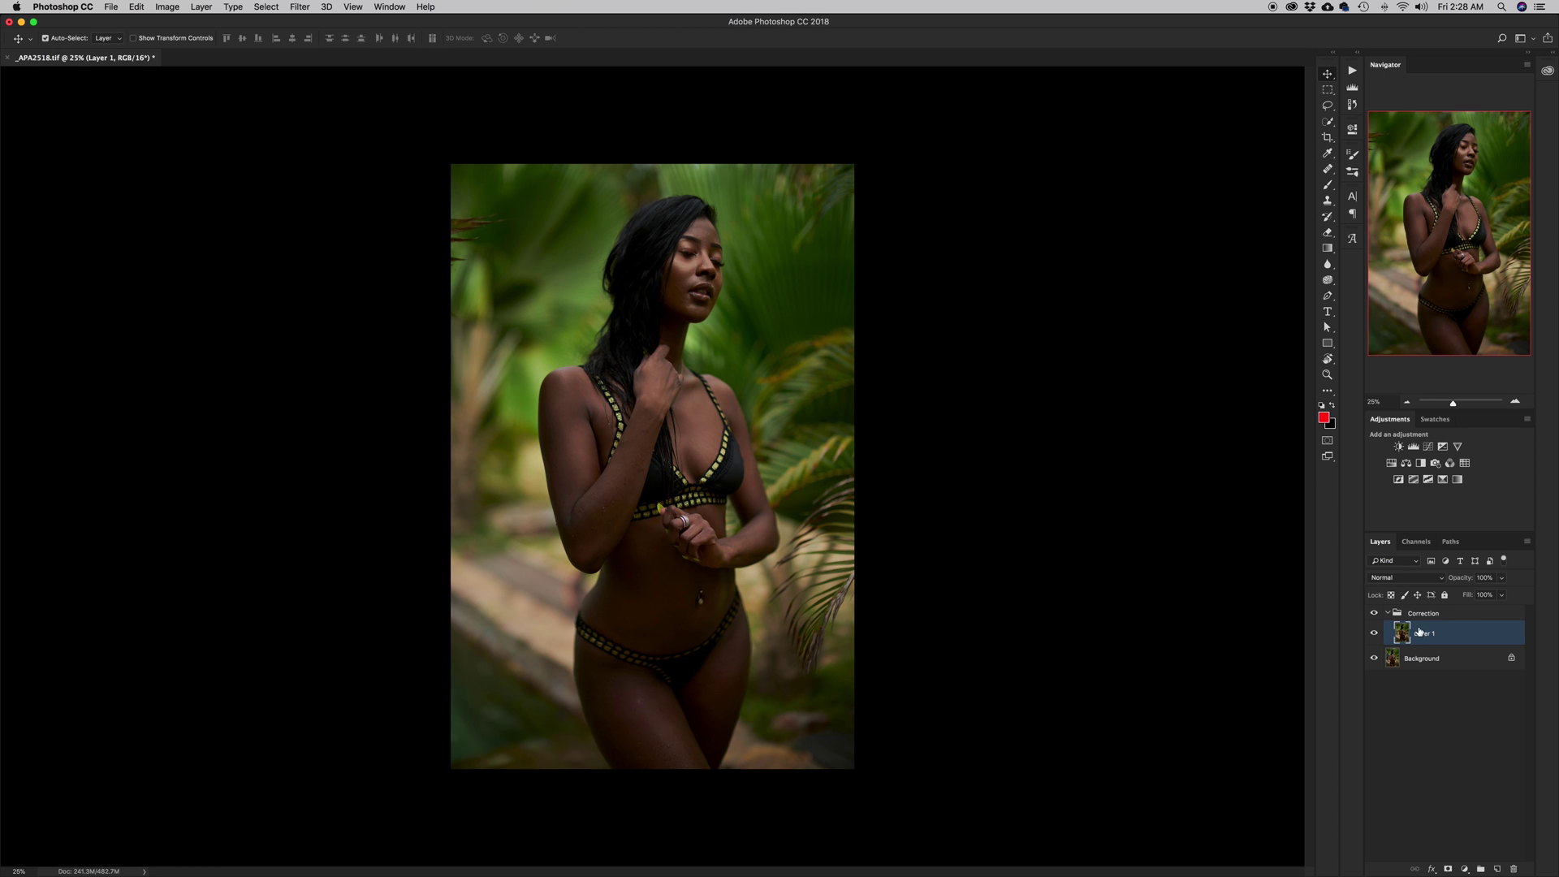
left_click(1498, 870)
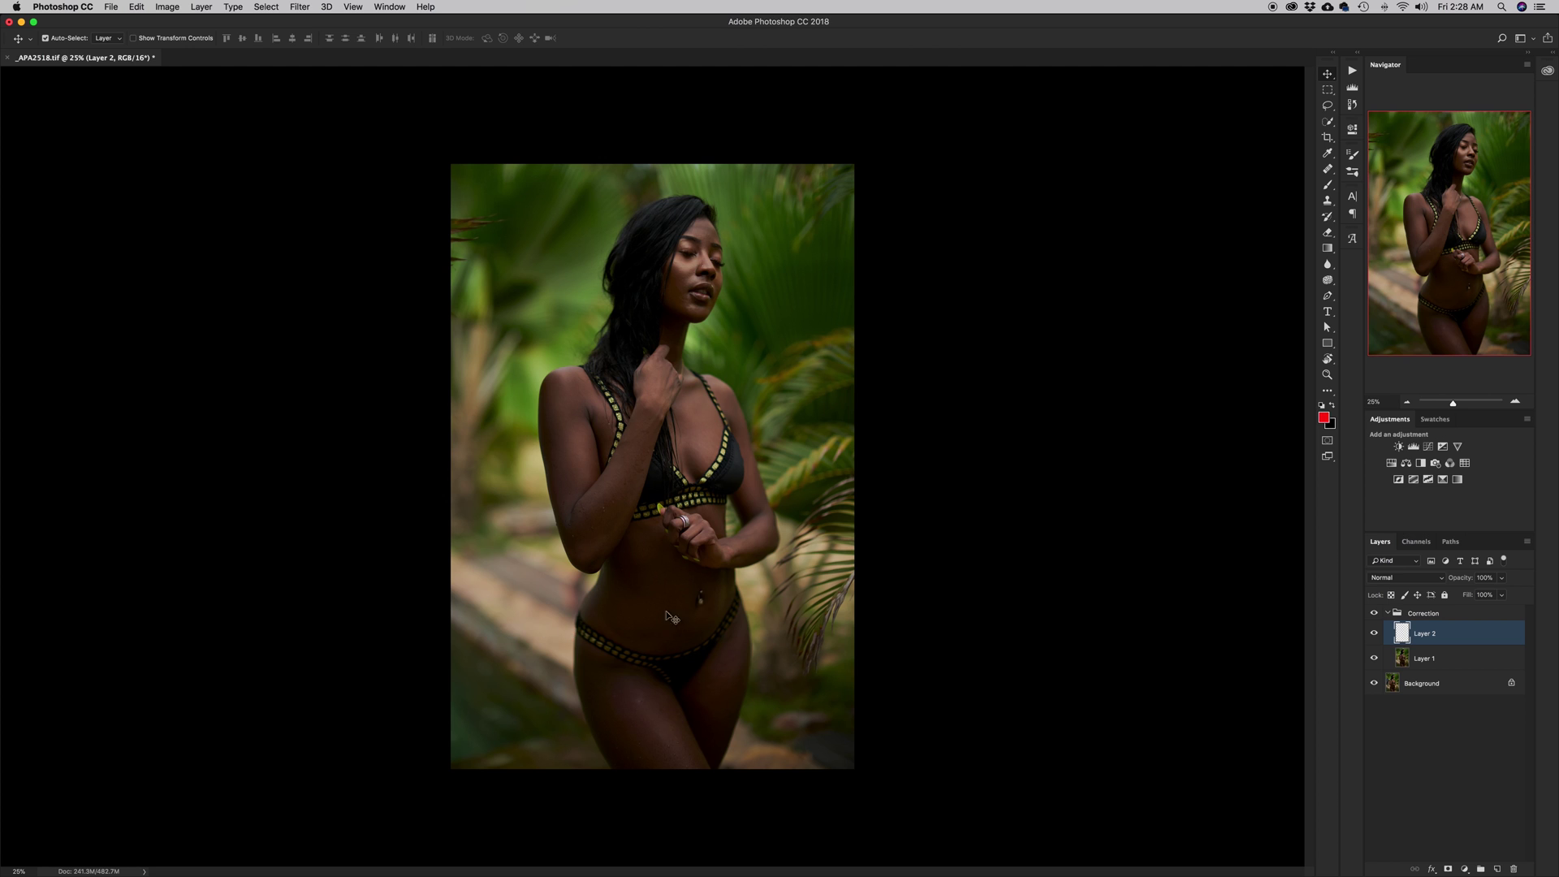
- Hide Layer 1 and paint a straight red guide line along the path's edge on the empty layer with a small brush
key("b")
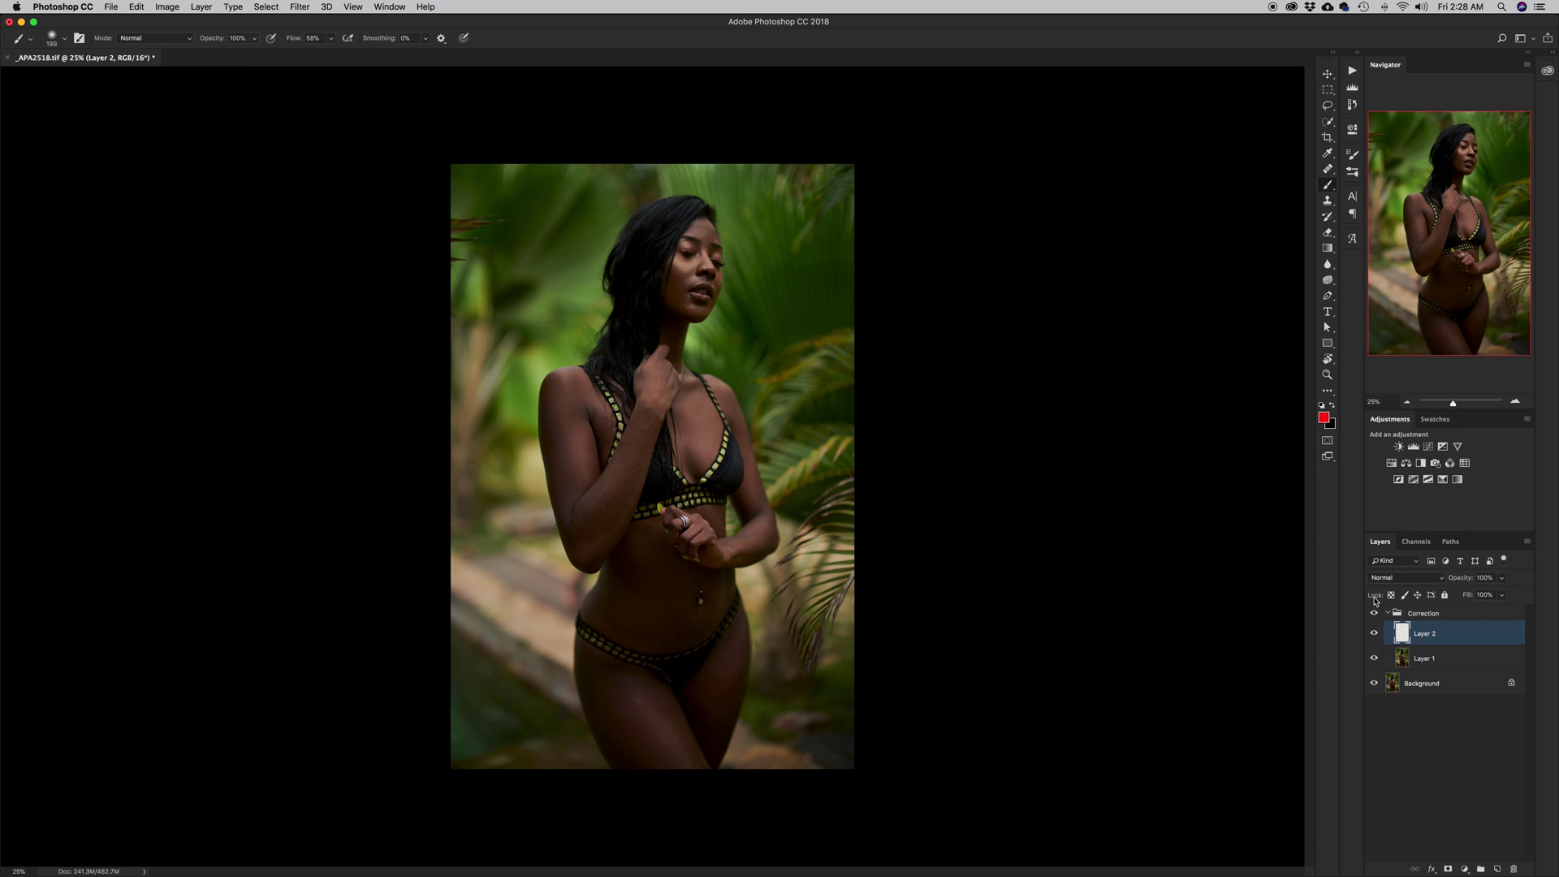
left_click(1375, 659)
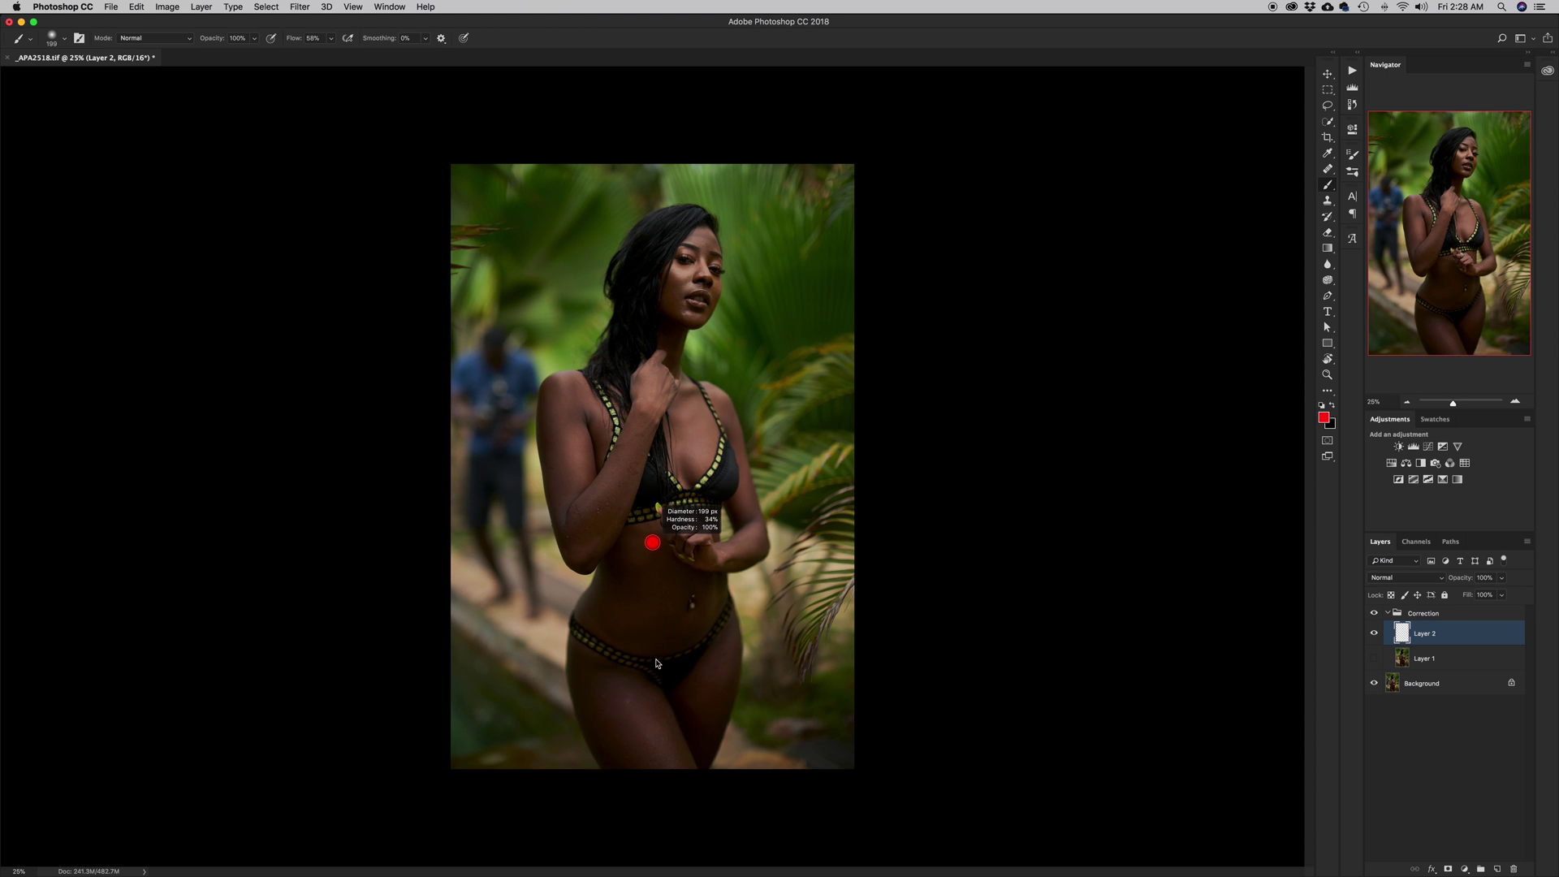
mouse_move(669, 595)
left_mouse_down()
mouse_move(664, 560)
mouse_move(660, 592)
left_mouse_up()
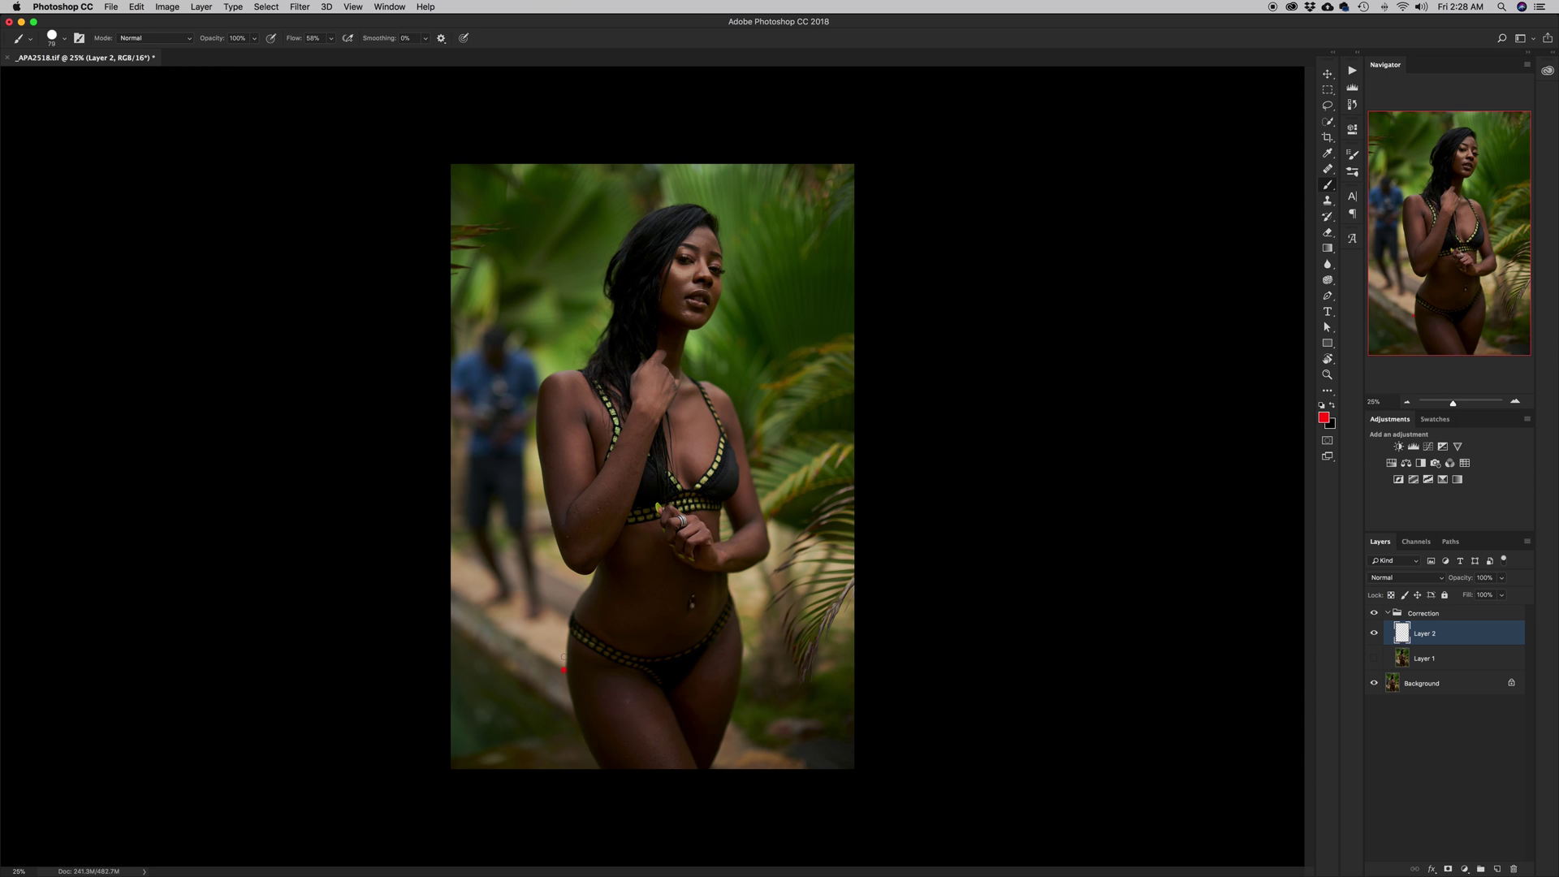
left_click(447, 587, "shift")
key("z")
left_click_drag(762, 444, 727, 447)
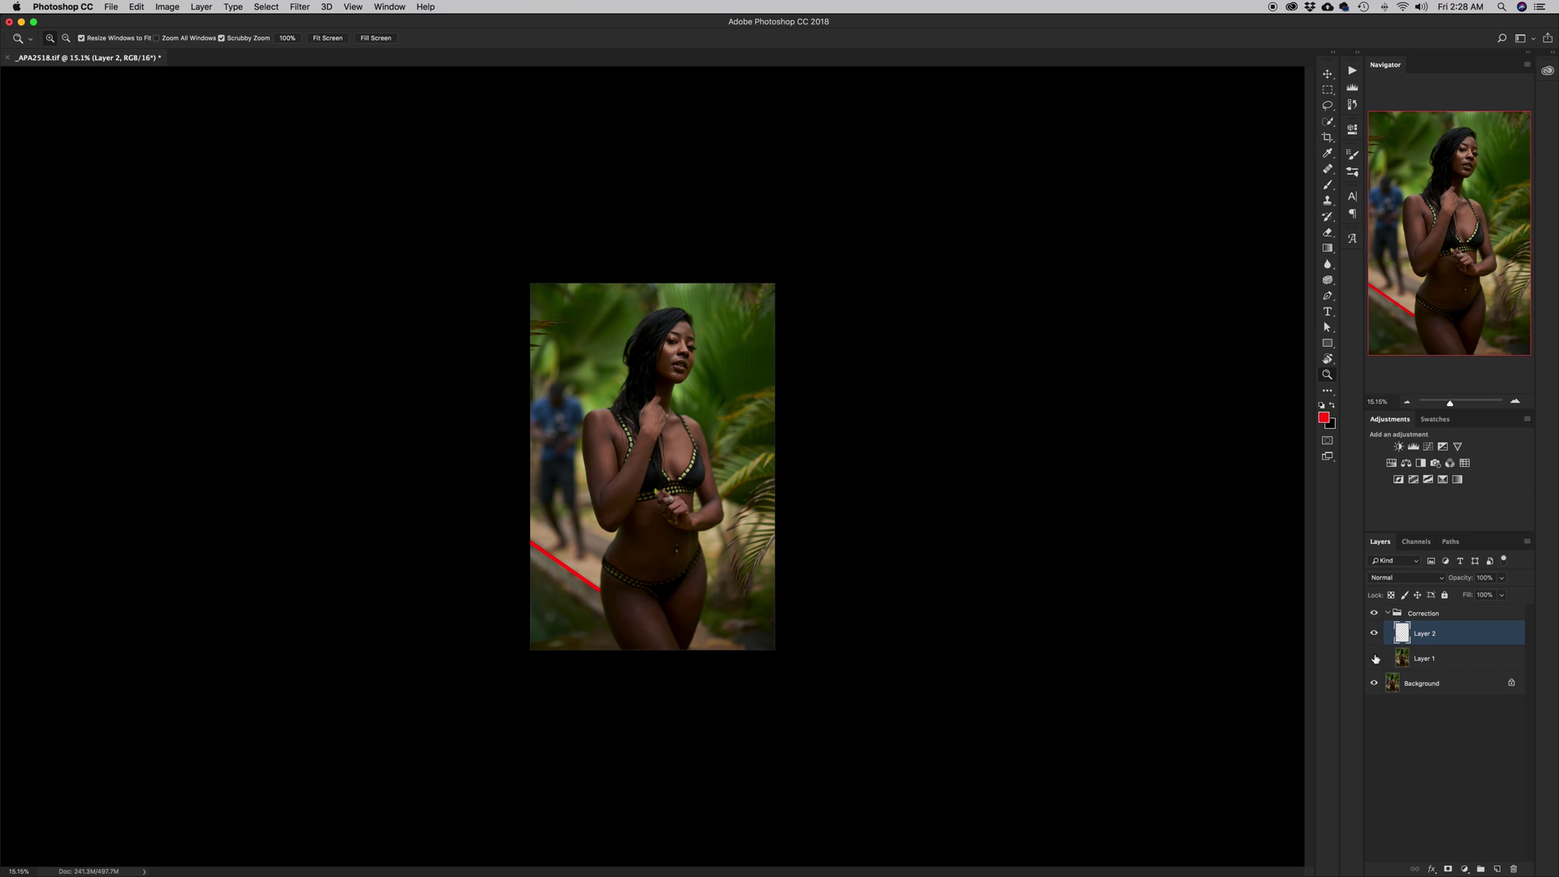
- Show Layer 1, compare it with the background against the red line, and set its opacity to 79%
left_click(1404, 662)
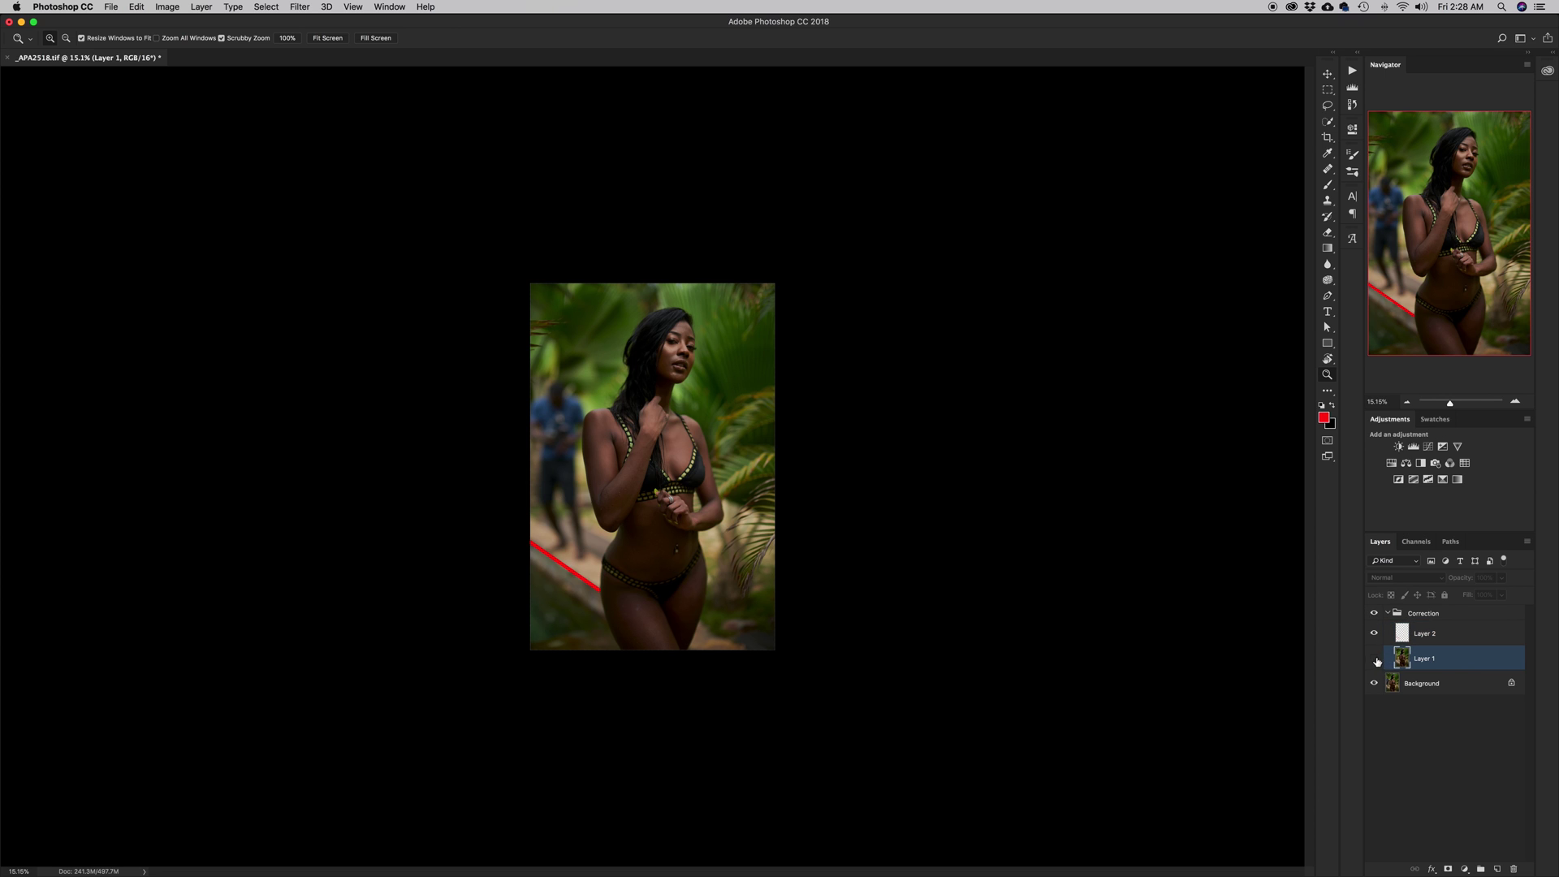
left_click(1375, 659)
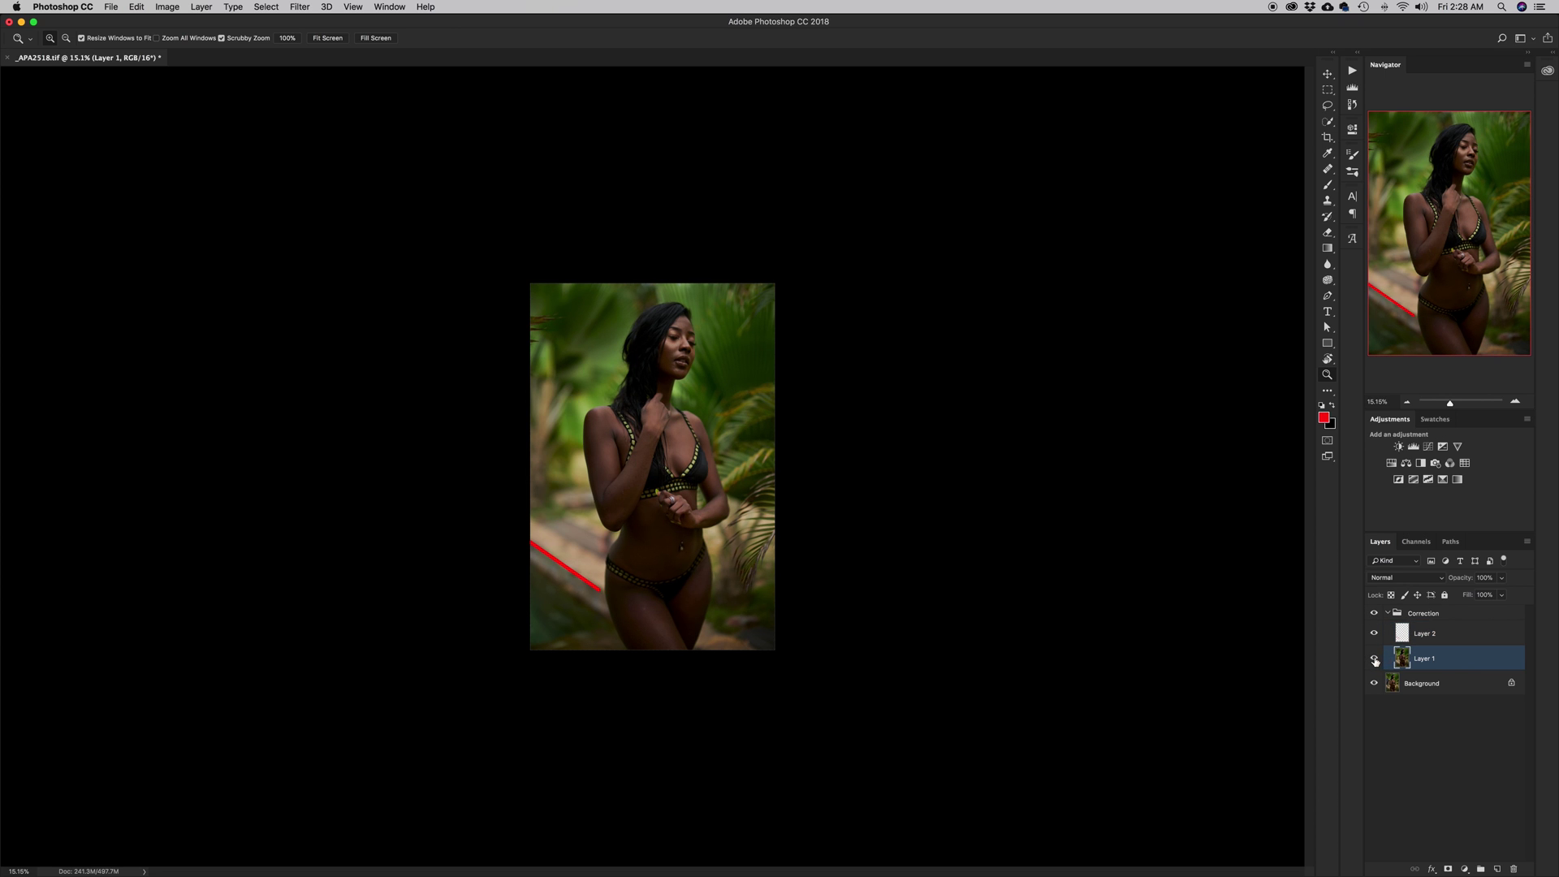
left_click(1375, 659)
left_click(1376, 659)
left_click(1375, 659)
left_click(1375, 659)
left_click_drag(1466, 580, 1452, 582)
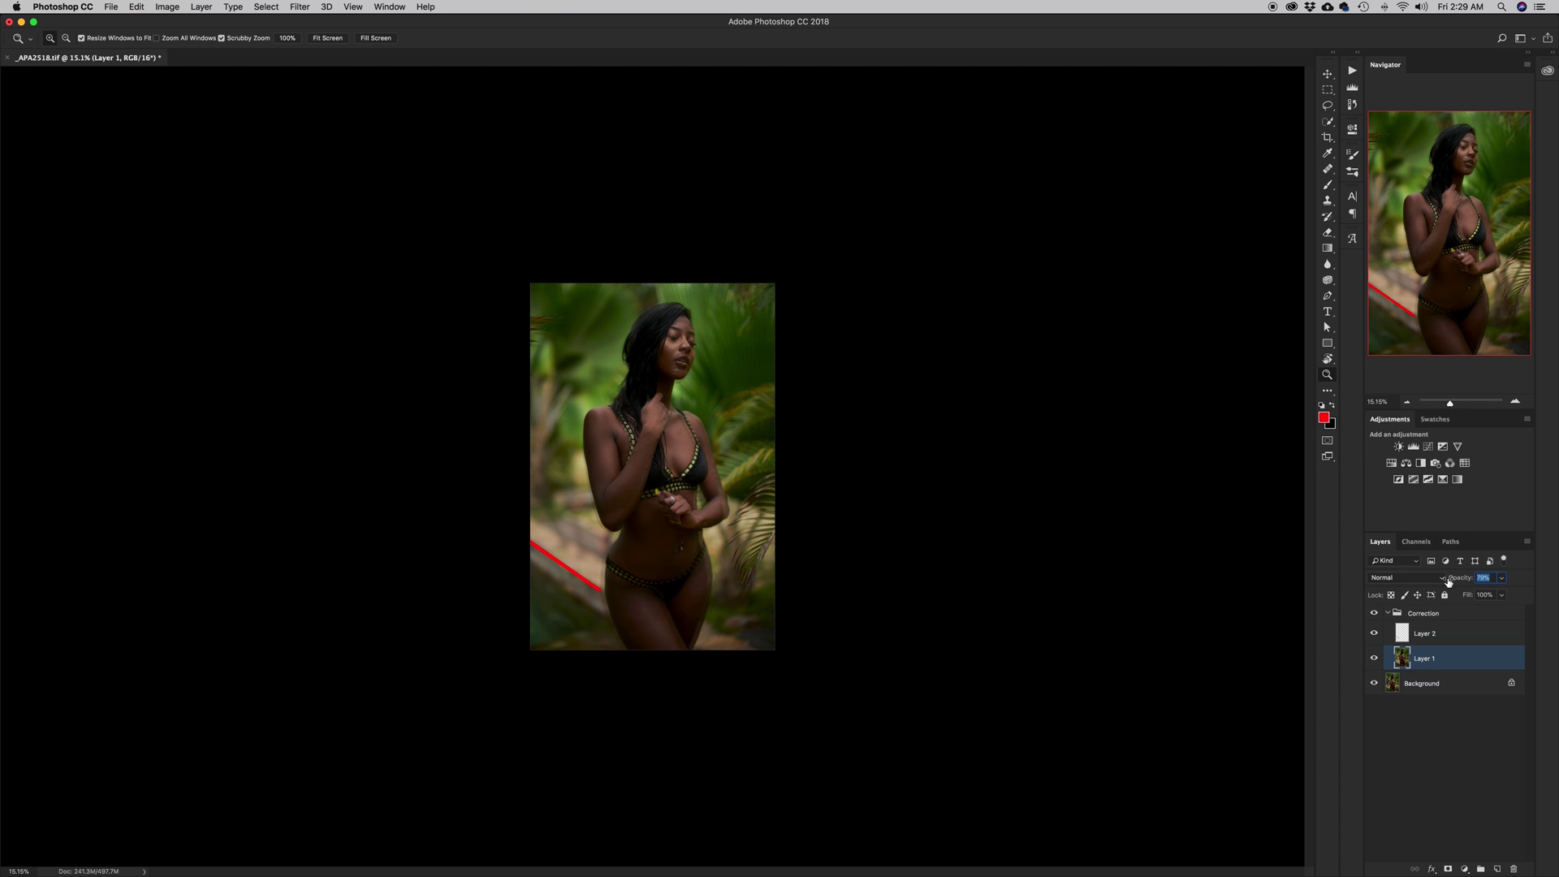
key("Return")
- Free-transform Layer 1, enlarging it to about 109% and shifting it up so the bent elbow lines up with the background photo
key("super+t")
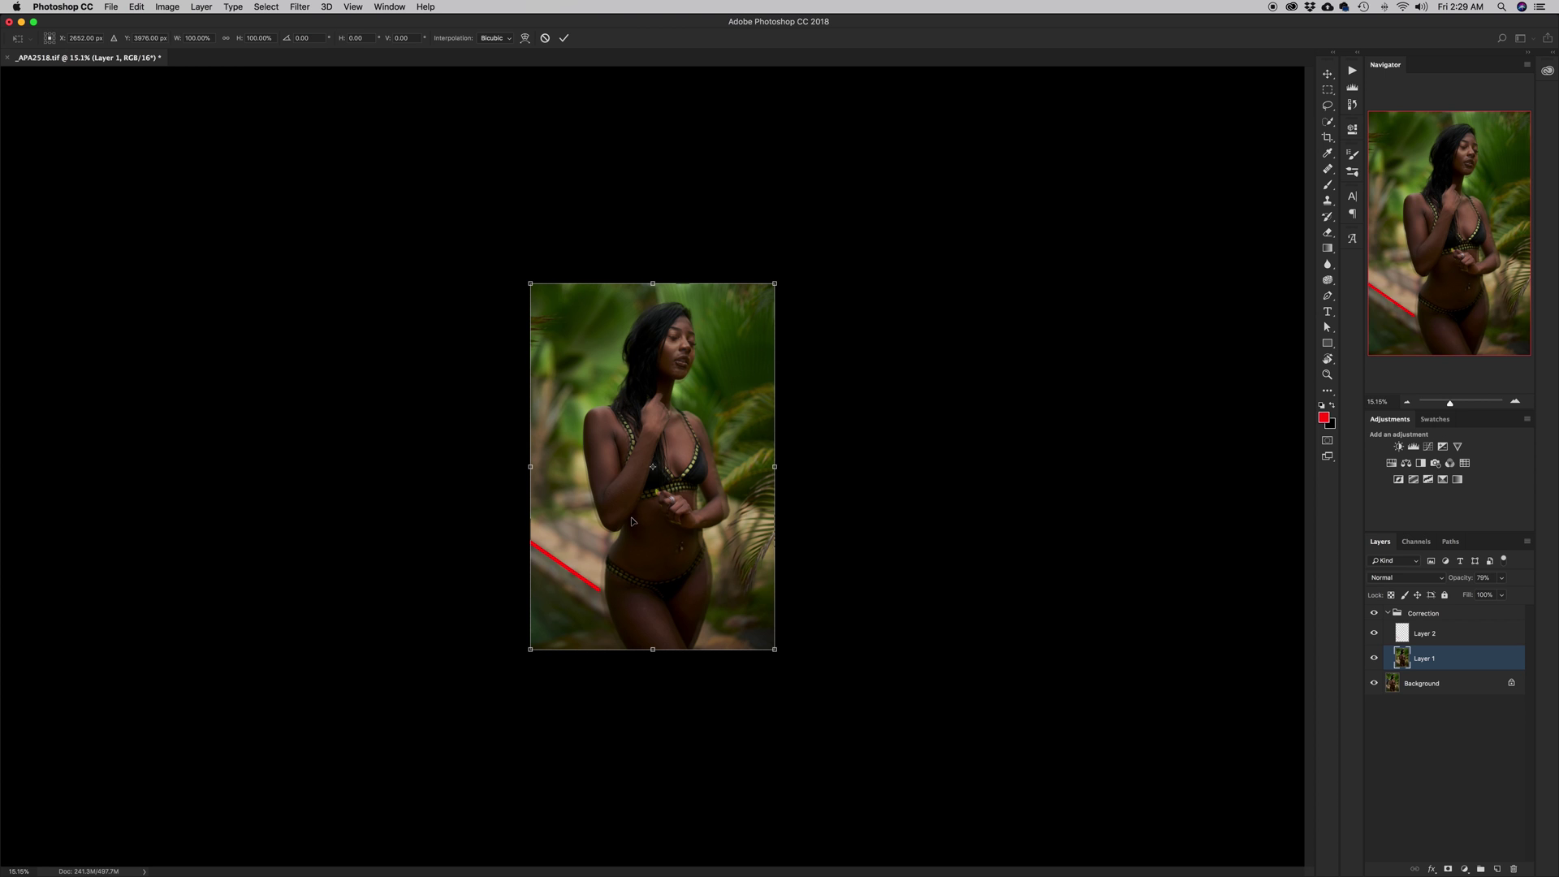
key("super+equal")
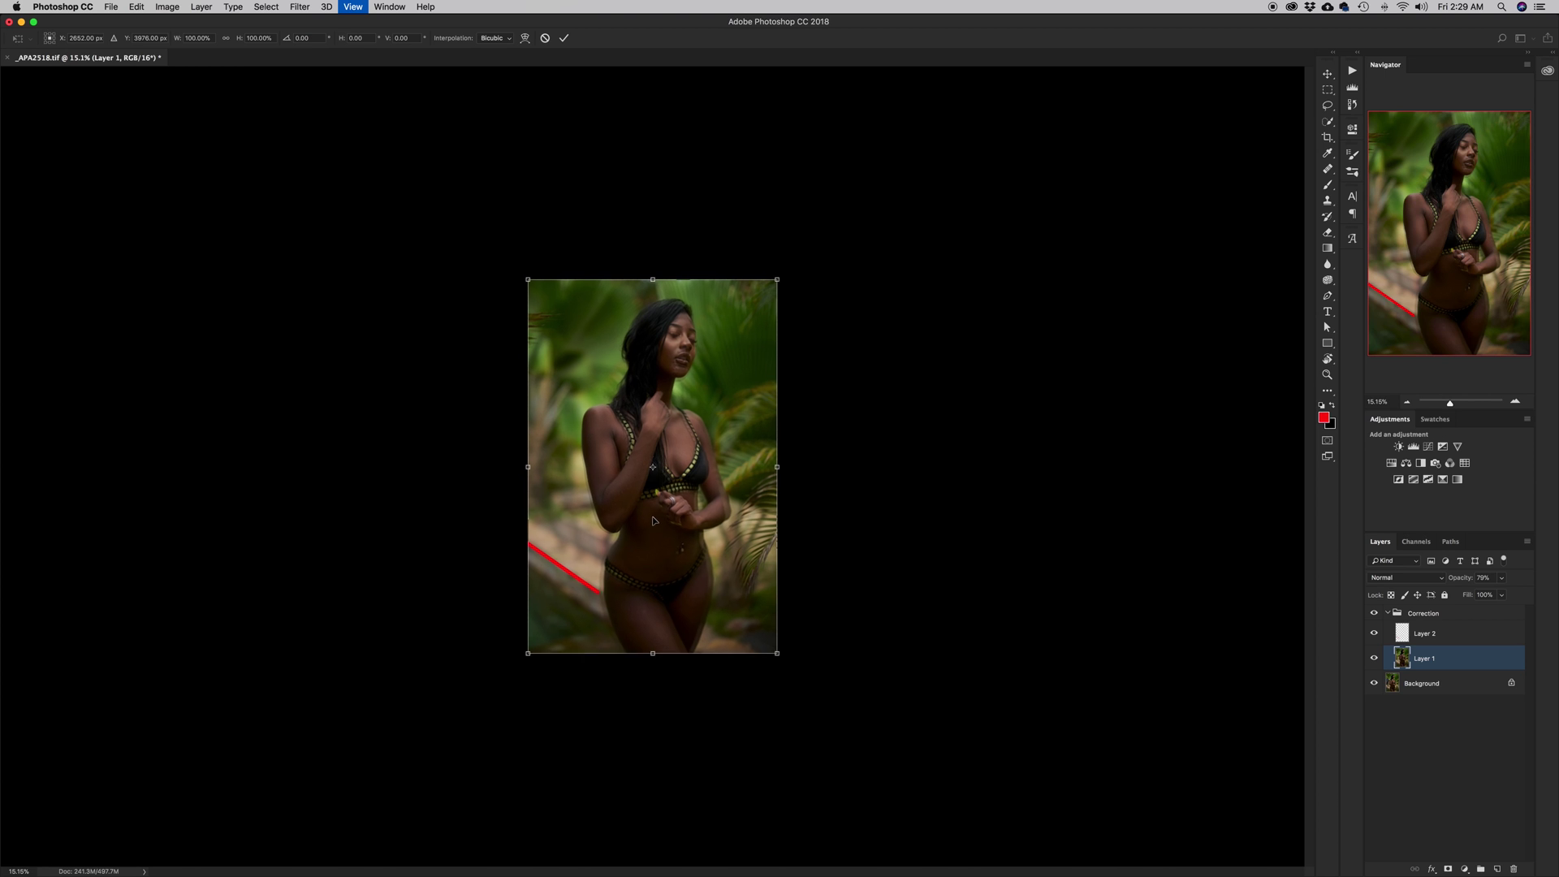
key("super+equal")
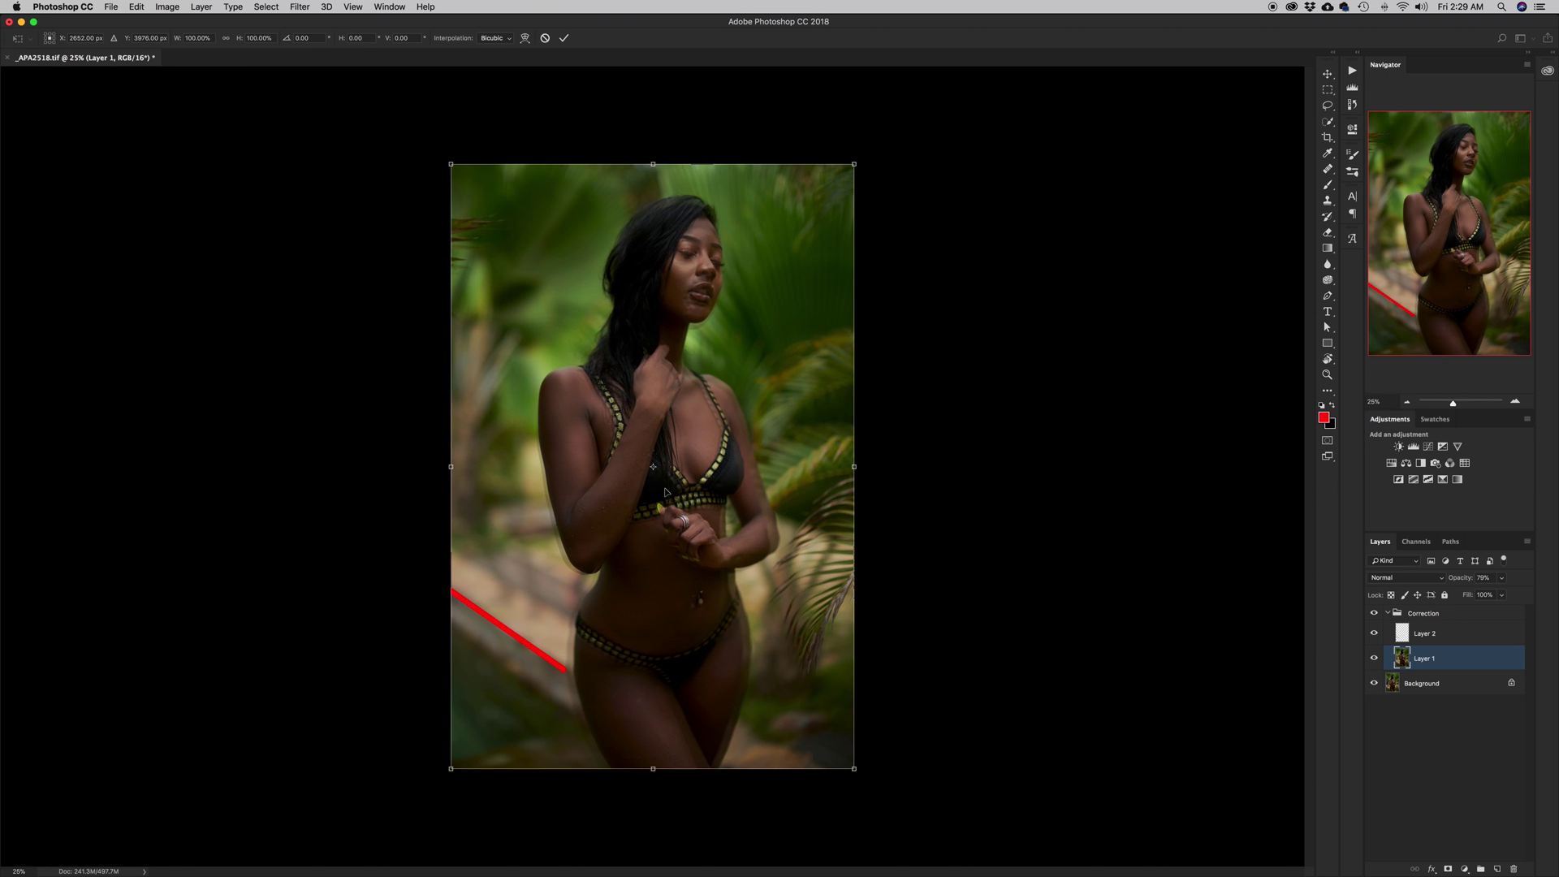
left_click_drag(854, 164, 881, 142)
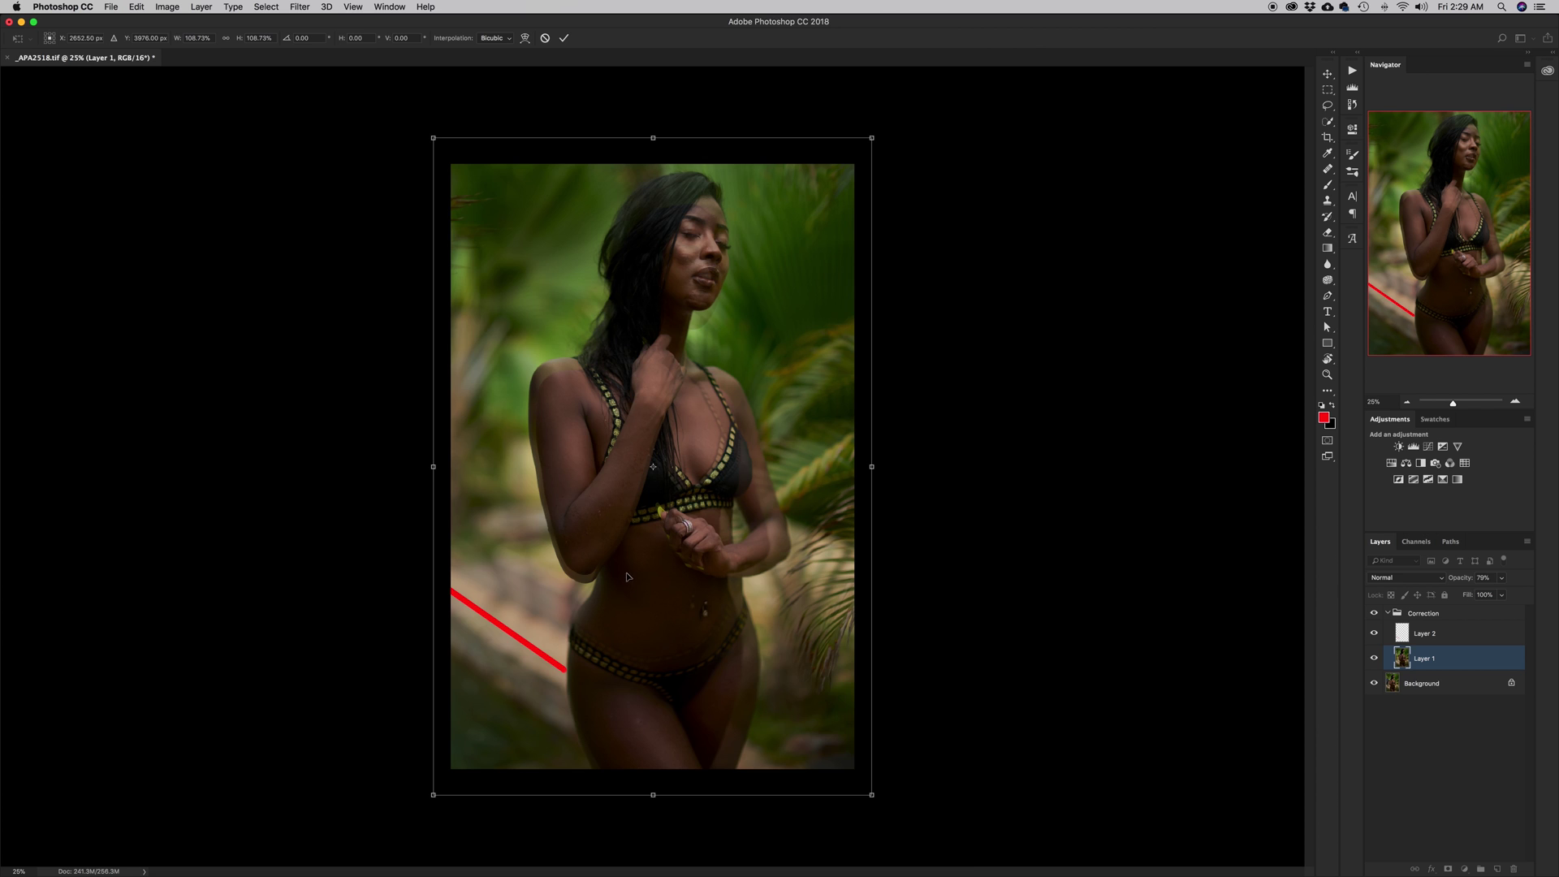
key("super+equal")
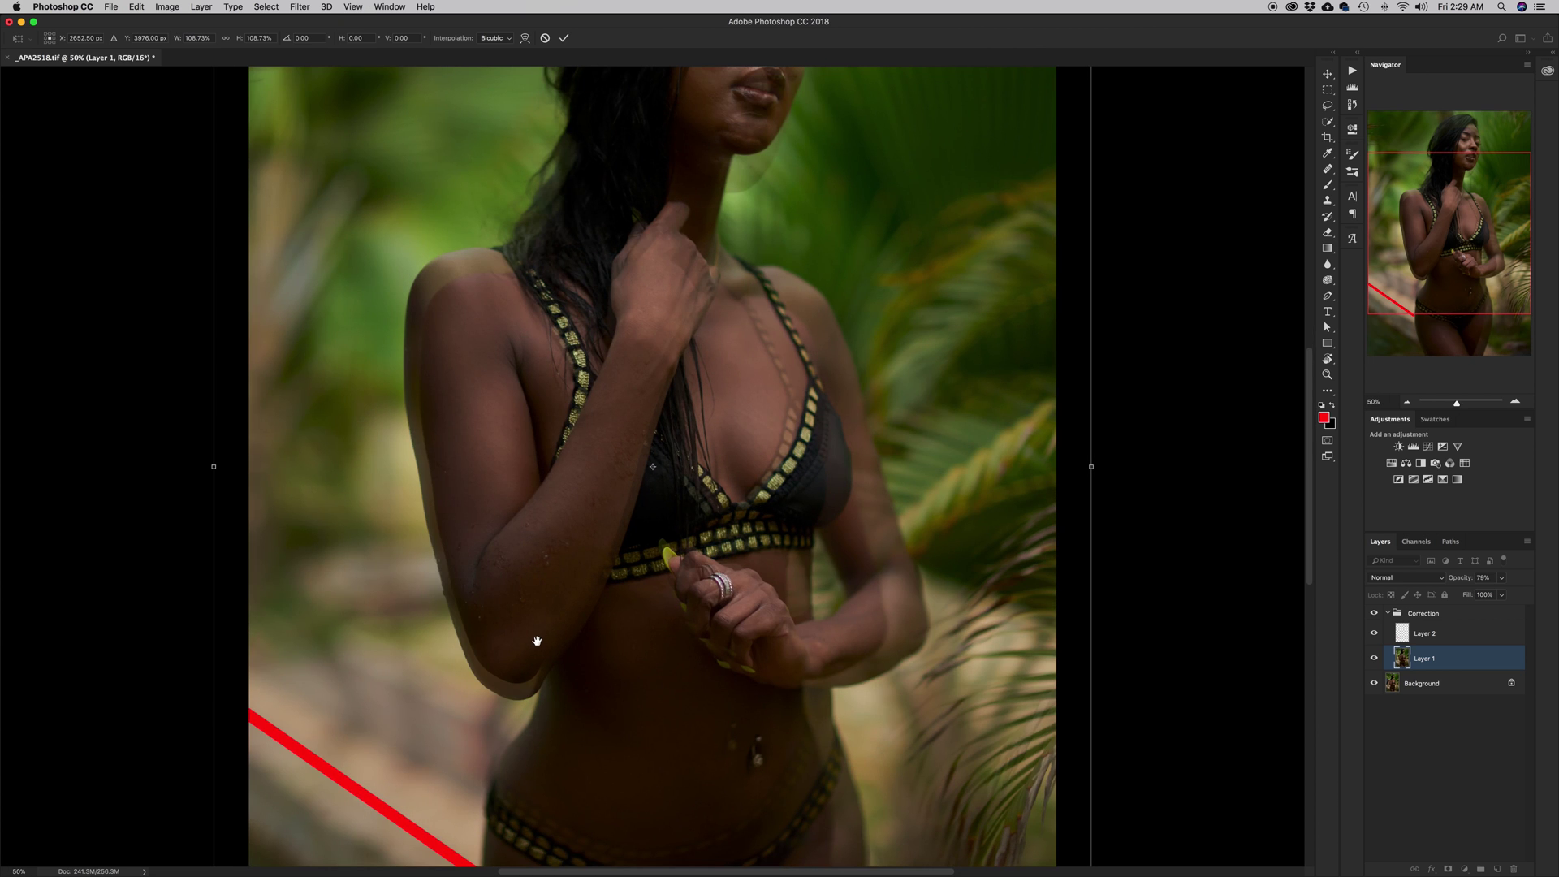
left_click_drag(537, 642, 687, 469)
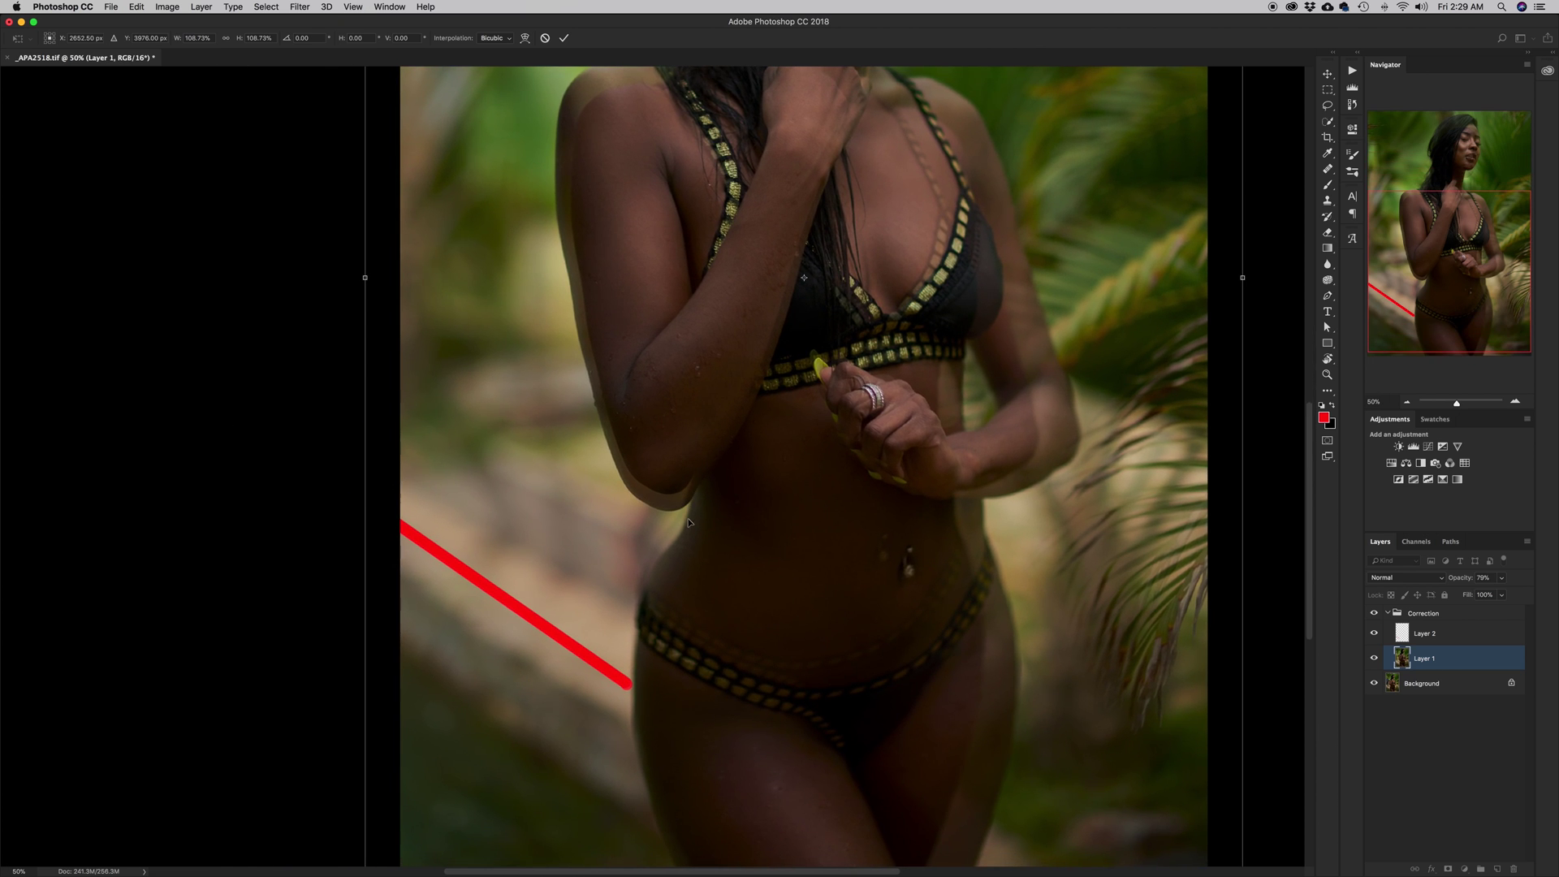
left_click_drag(689, 522, 683, 535)
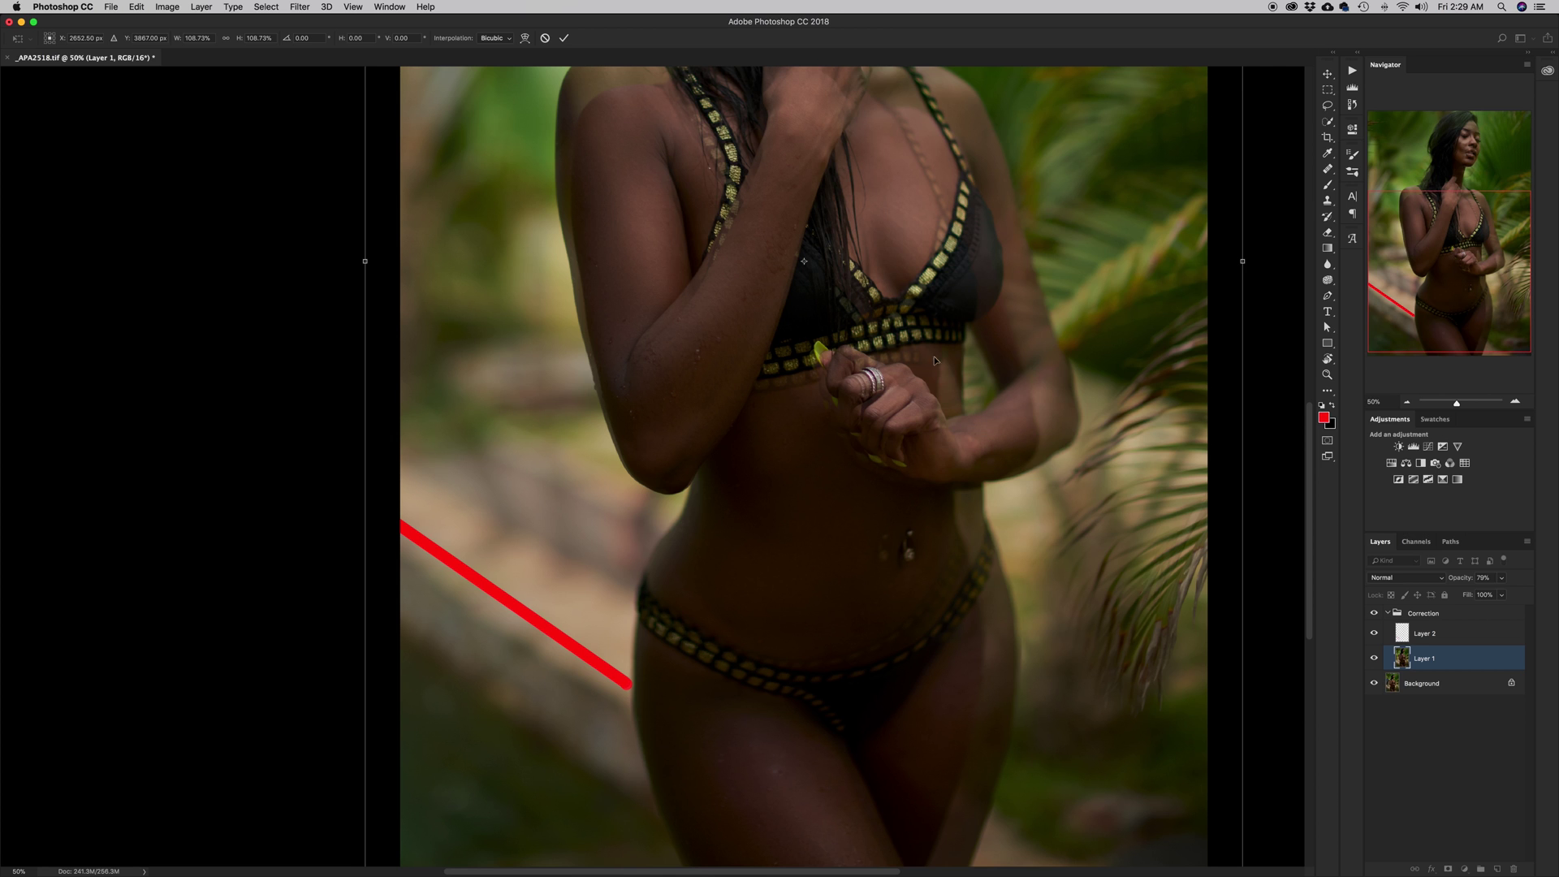
- Place the transform's reference point at the elbow and scale Layer 1 around it to about 98%
left_click_drag(805, 262, 673, 498)
left_click_drag(671, 497, 671, 495)
key("super+minus")
key("super+minus")
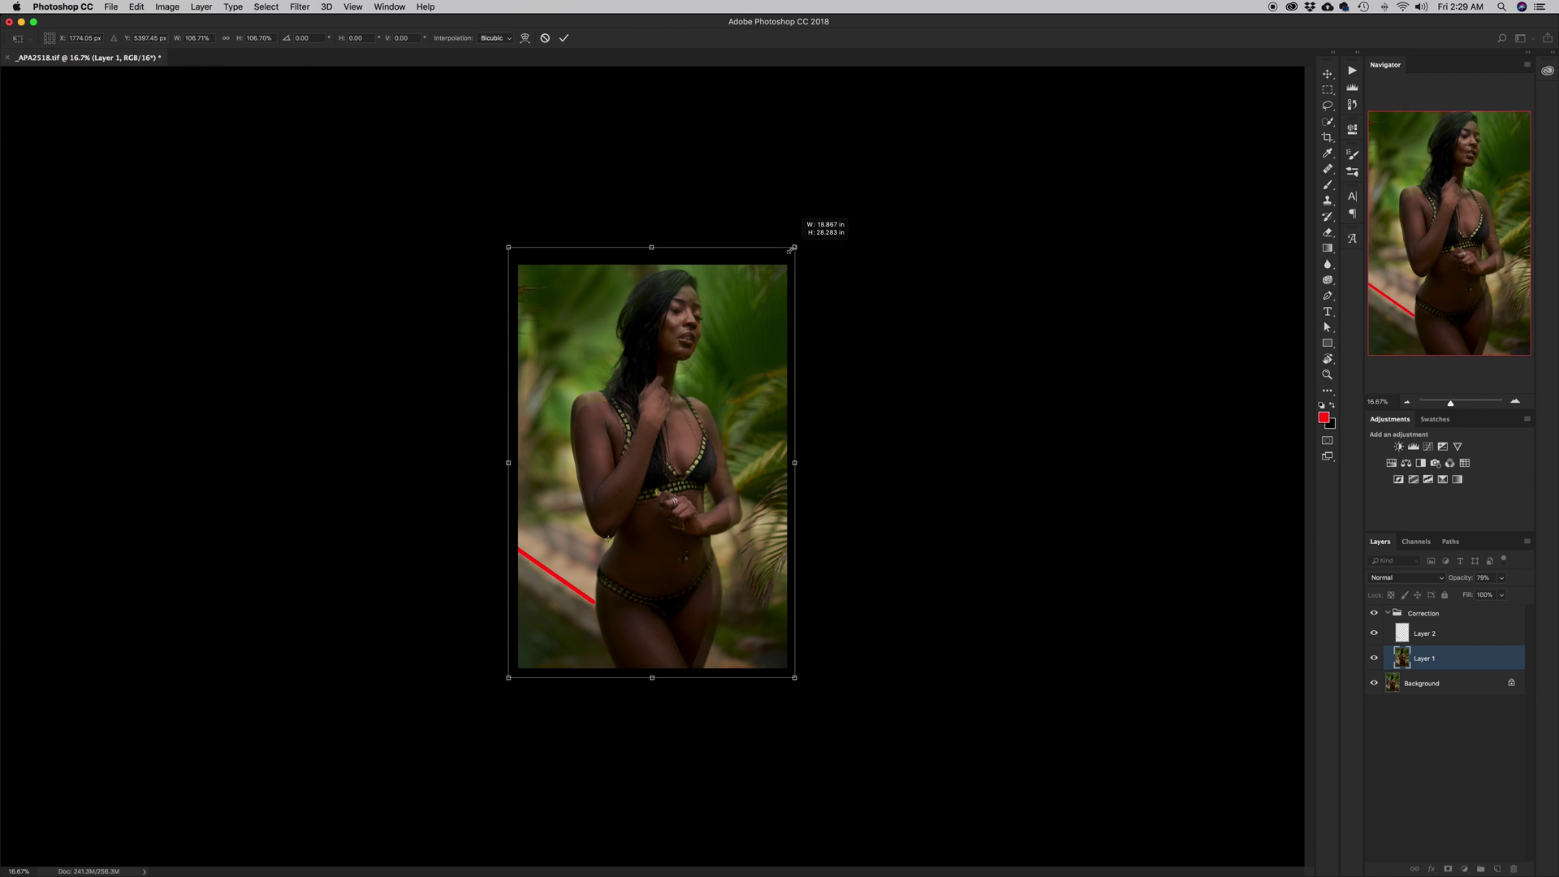
left_click_drag(782, 264, 715, 326)
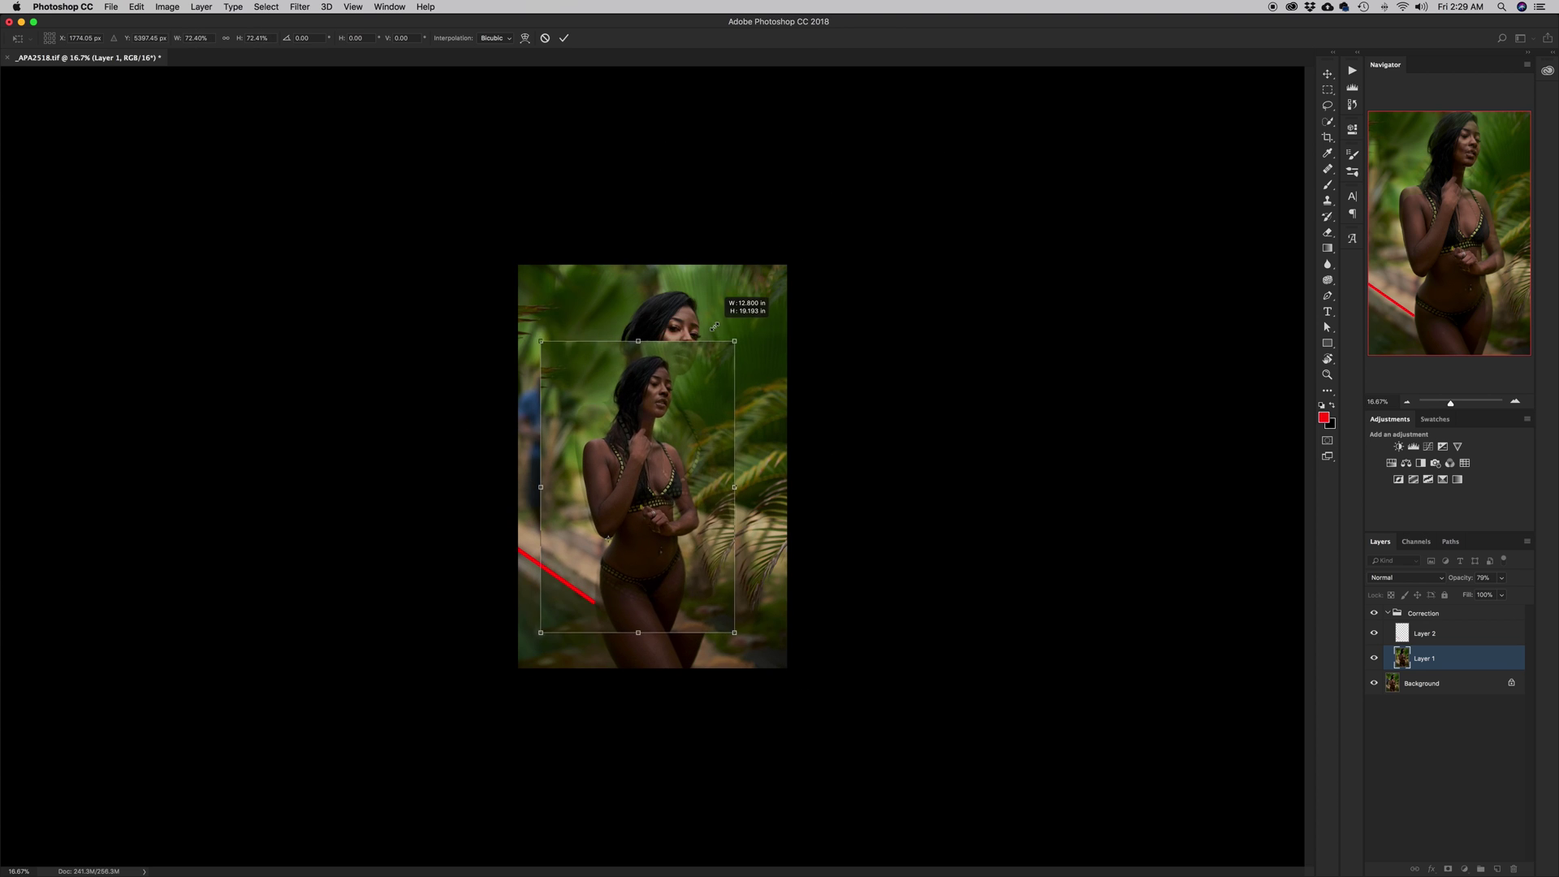
left_click_drag(786, 277, 791, 274)
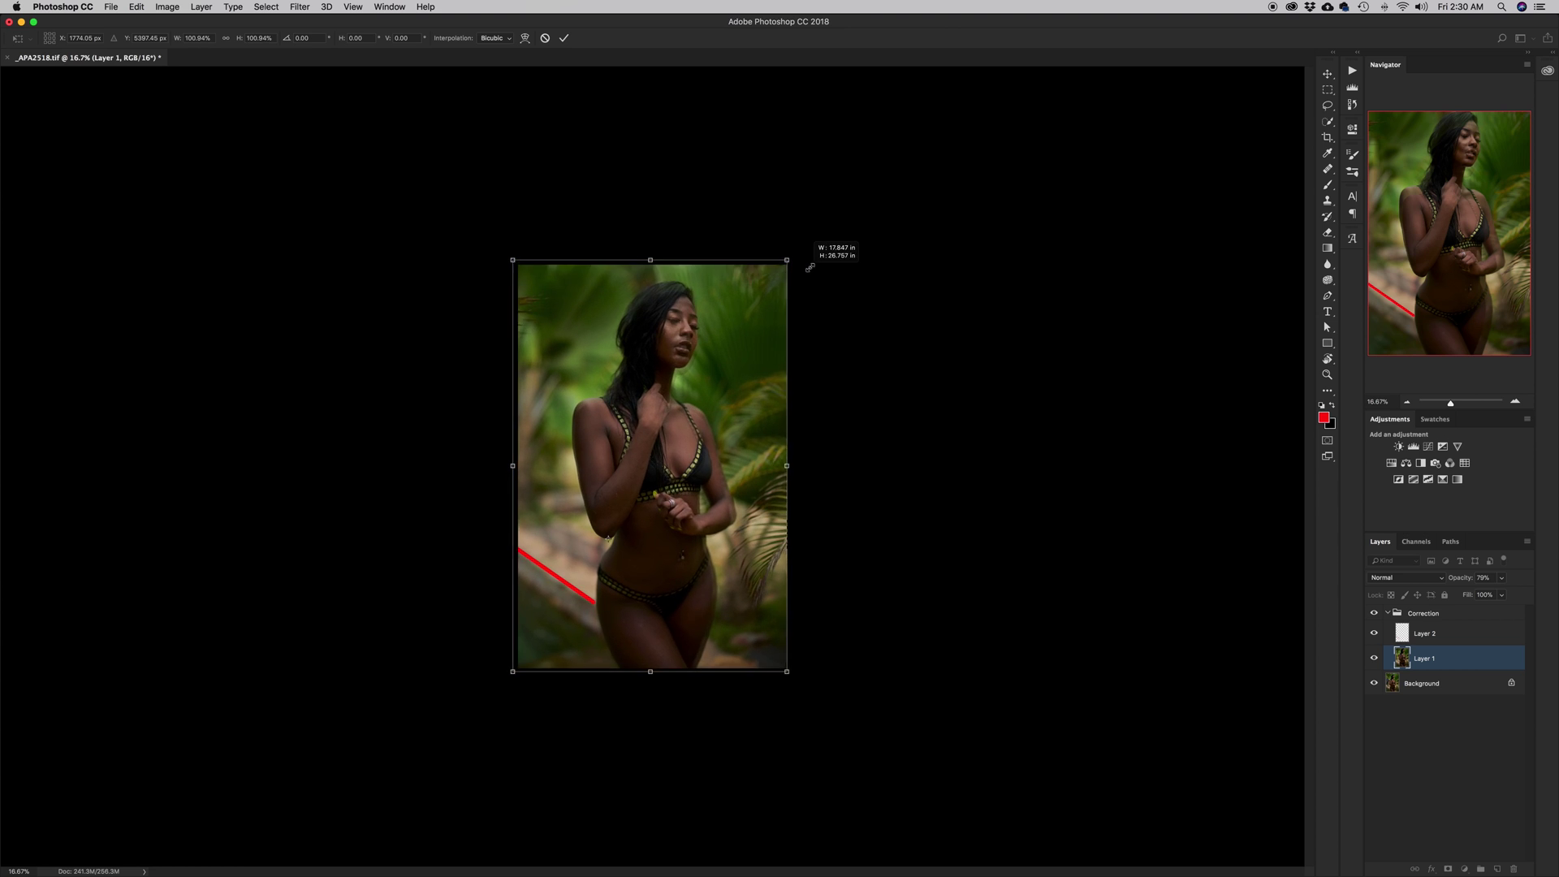
mouse_move(810, 267)
left_mouse_down()
mouse_move(804, 280)
mouse_move(826, 251)
mouse_move(800, 274)
left_mouse_up()
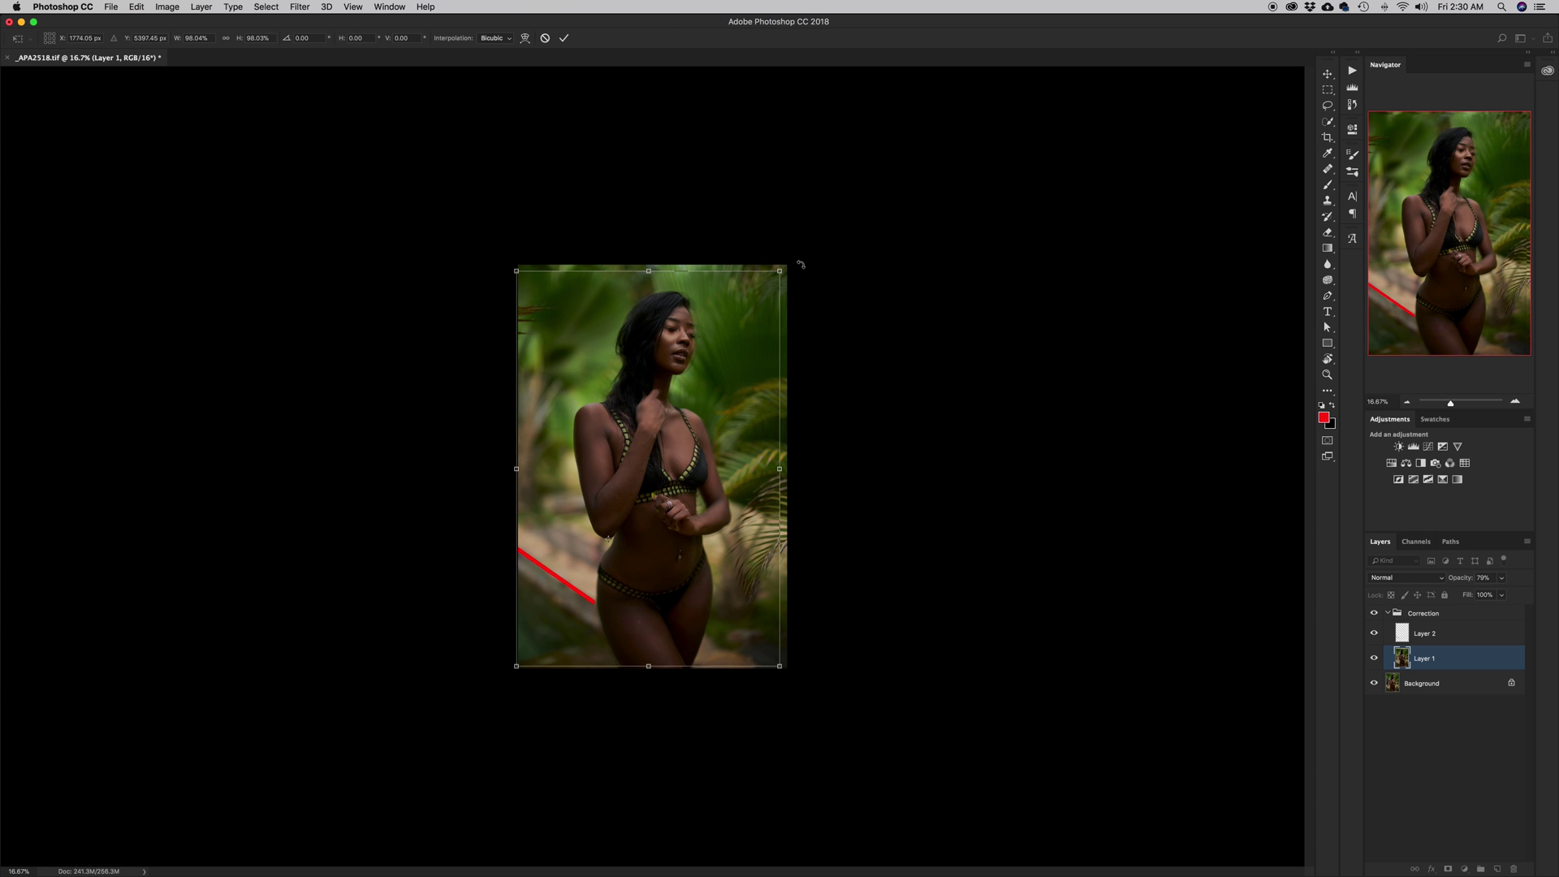
- Rotate Layer 1 clockwise by about 0.9° around the elbow and apply the transform
left_click_drag(801, 265, 804, 267)
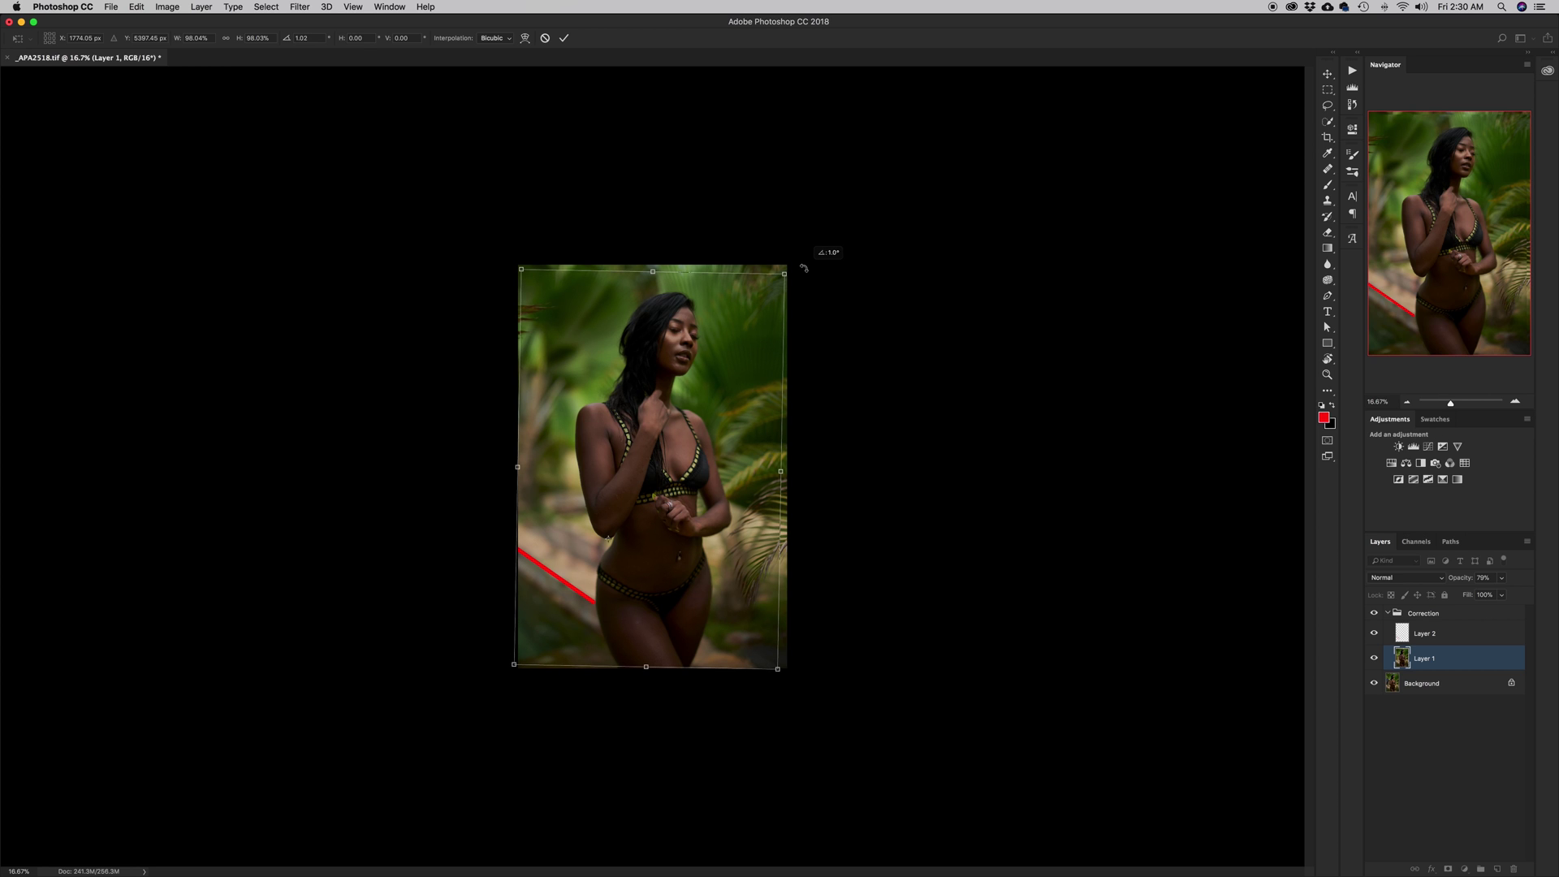
left_click_drag(805, 267, 801, 272)
left_click_drag(801, 272, 800, 272)
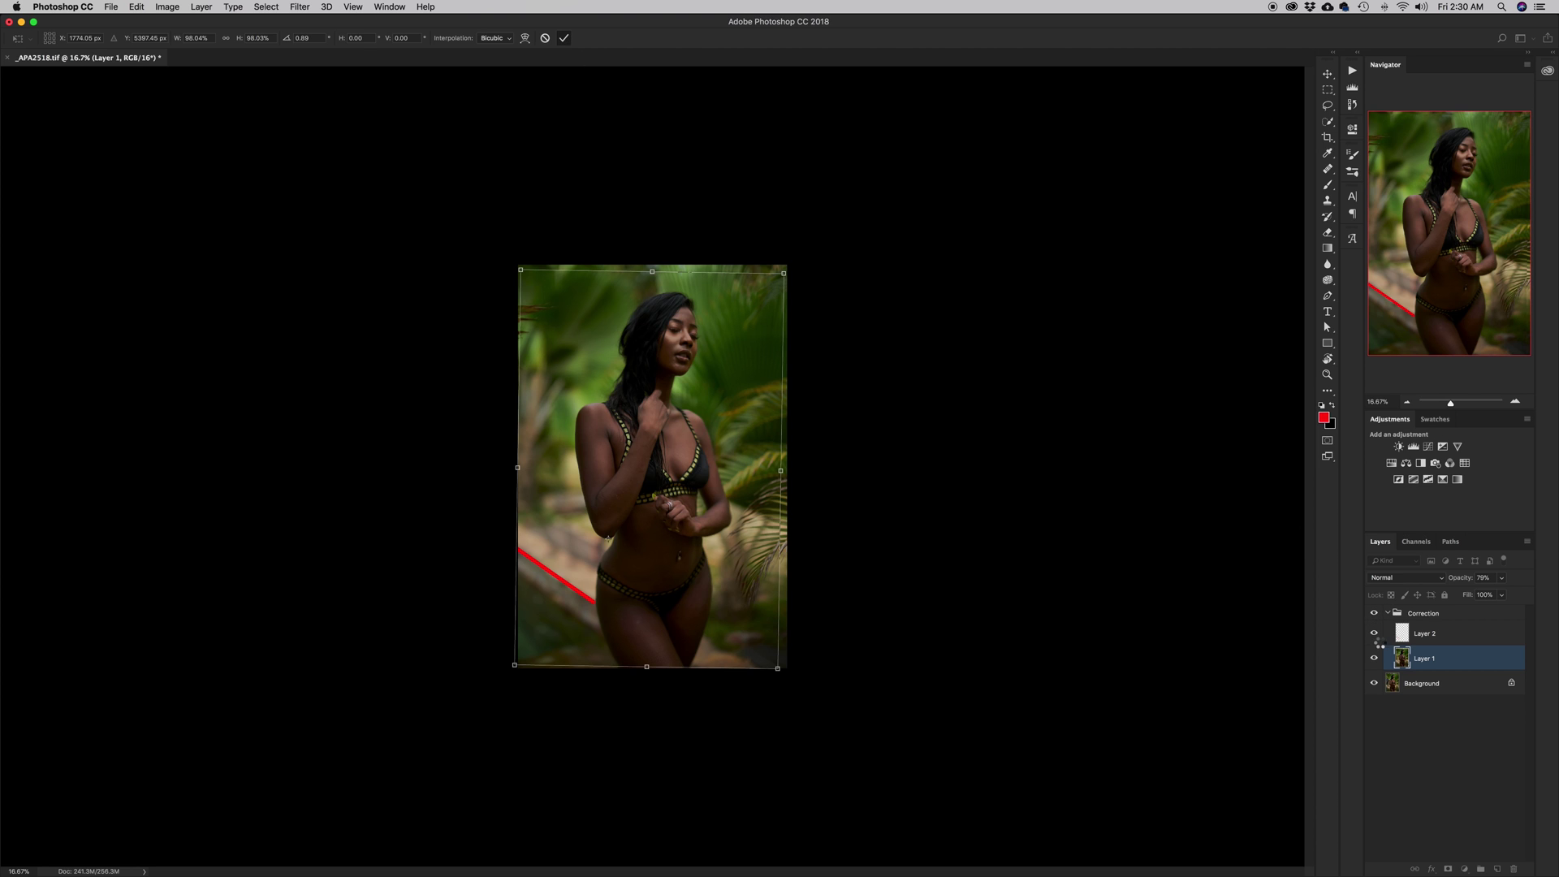
key("z")
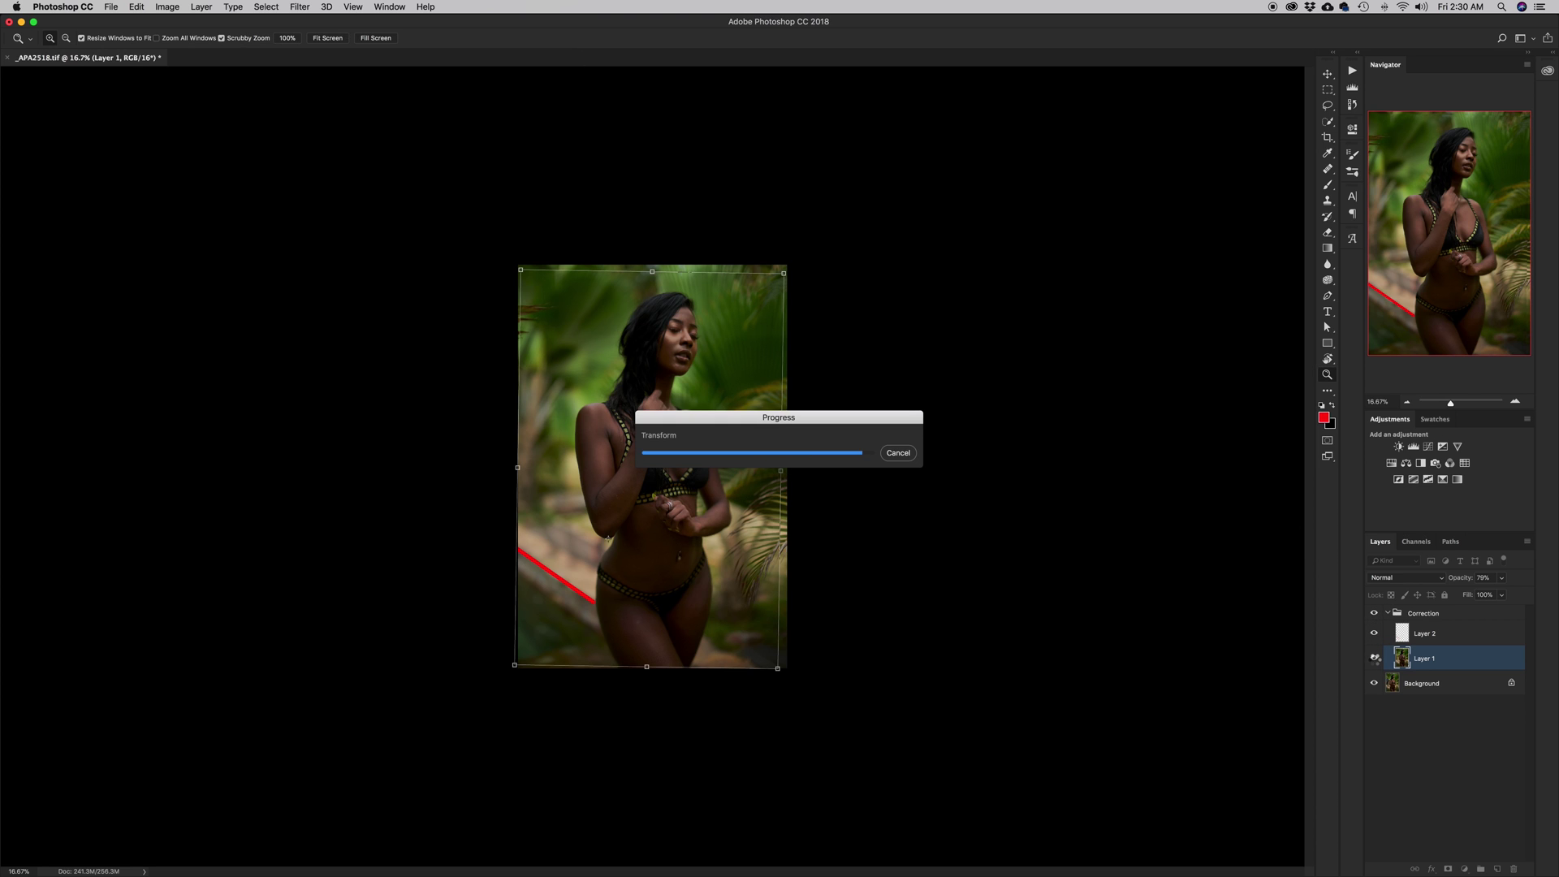
- Compare Layer 1's alignment with the background by hiding and showing it, and delete the layer holding the red guide line
left_click(1374, 660)
left_click(1374, 659)
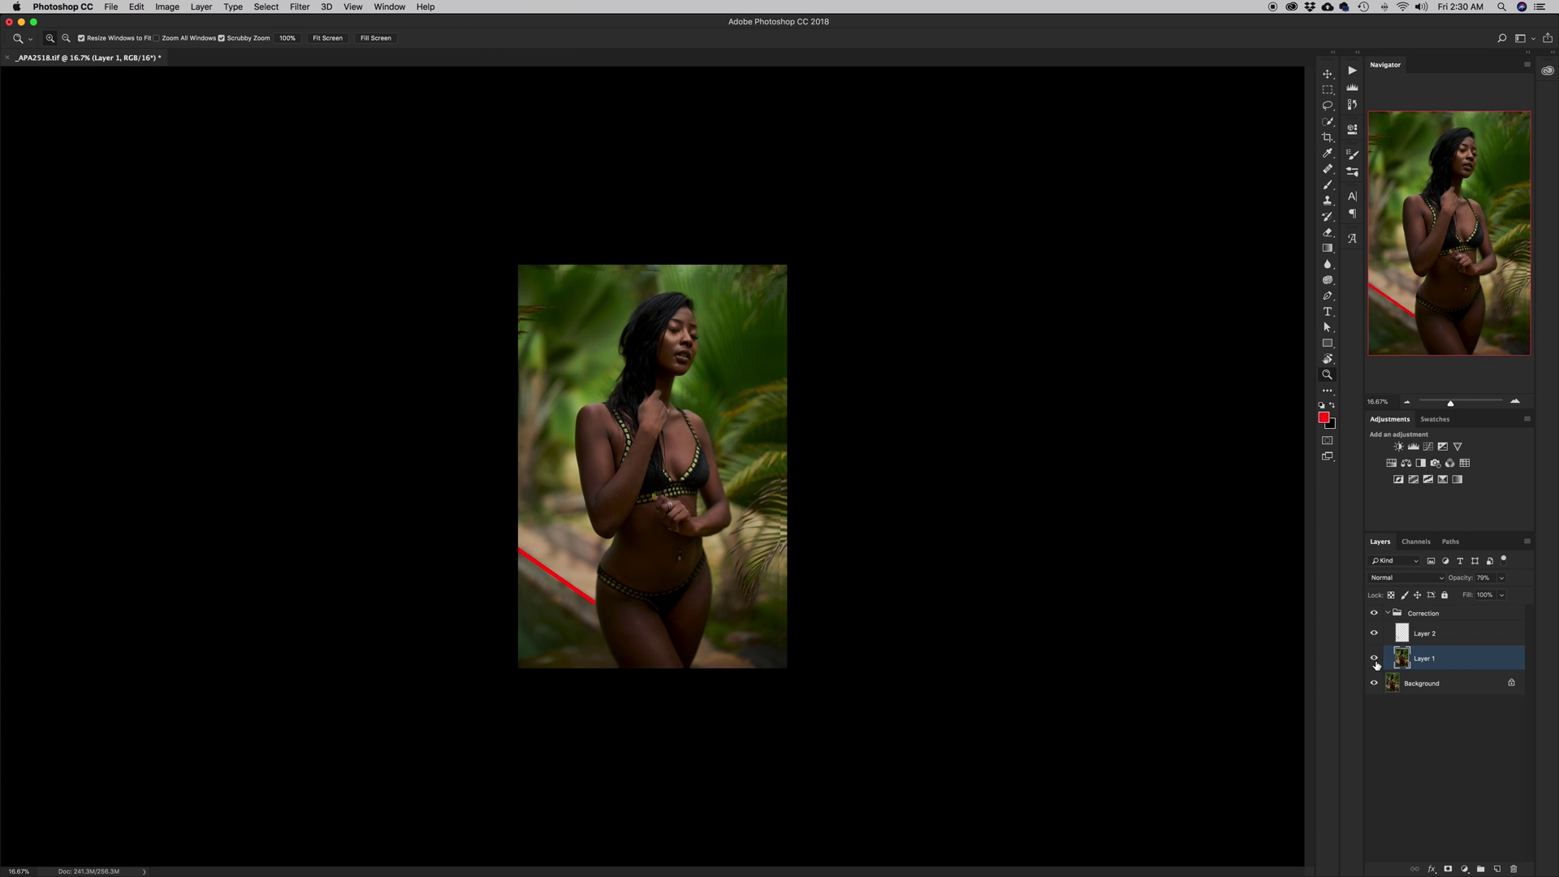
left_click(1374, 660)
left_click(1374, 660)
left_click(1422, 639)
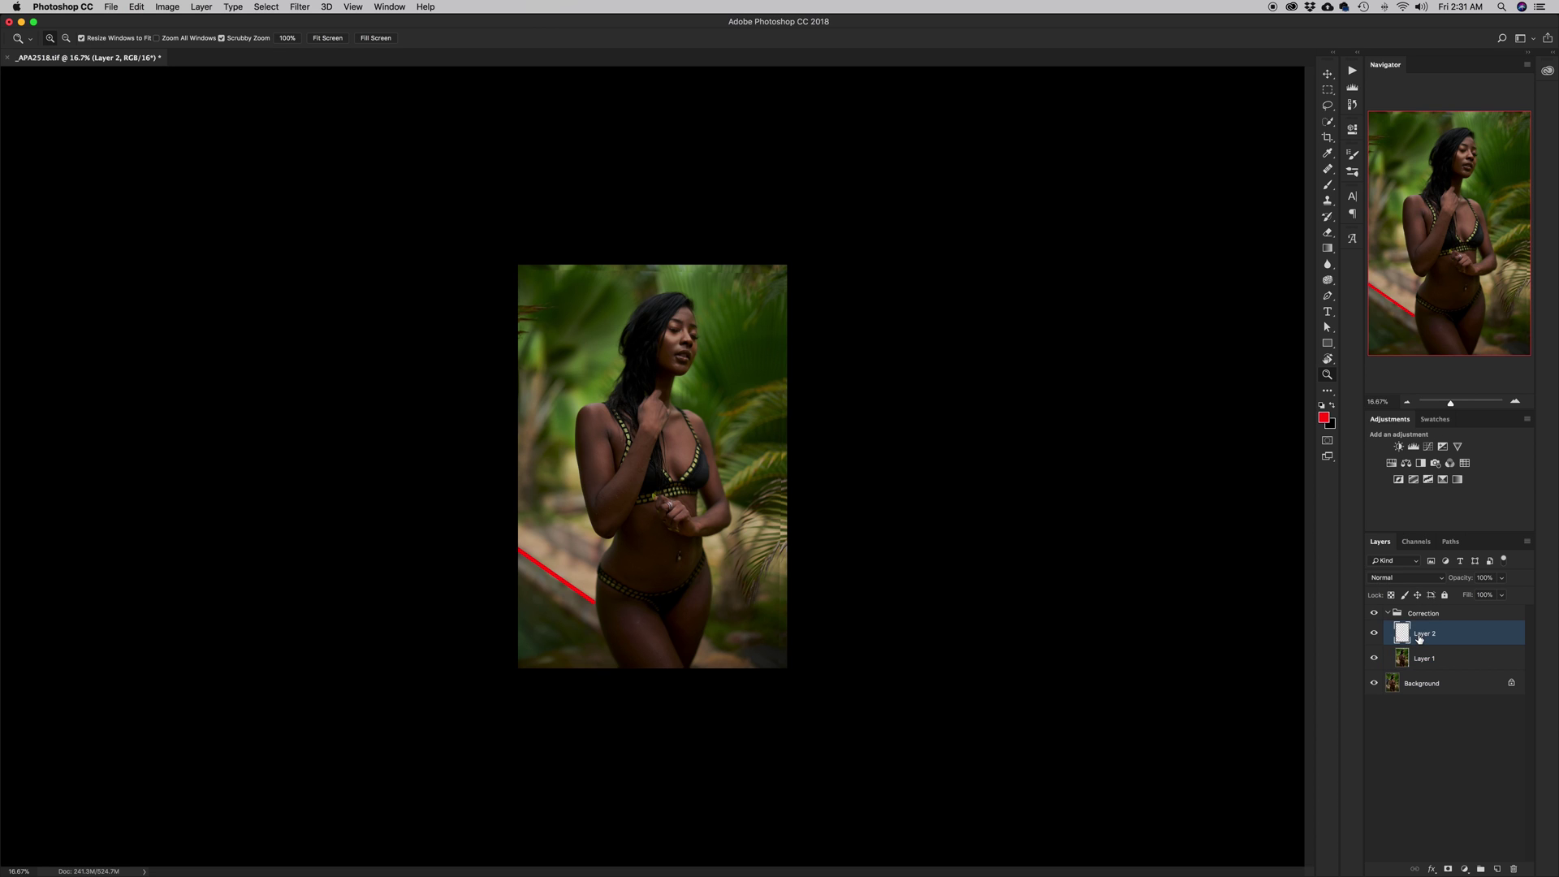
key("BackSpace")
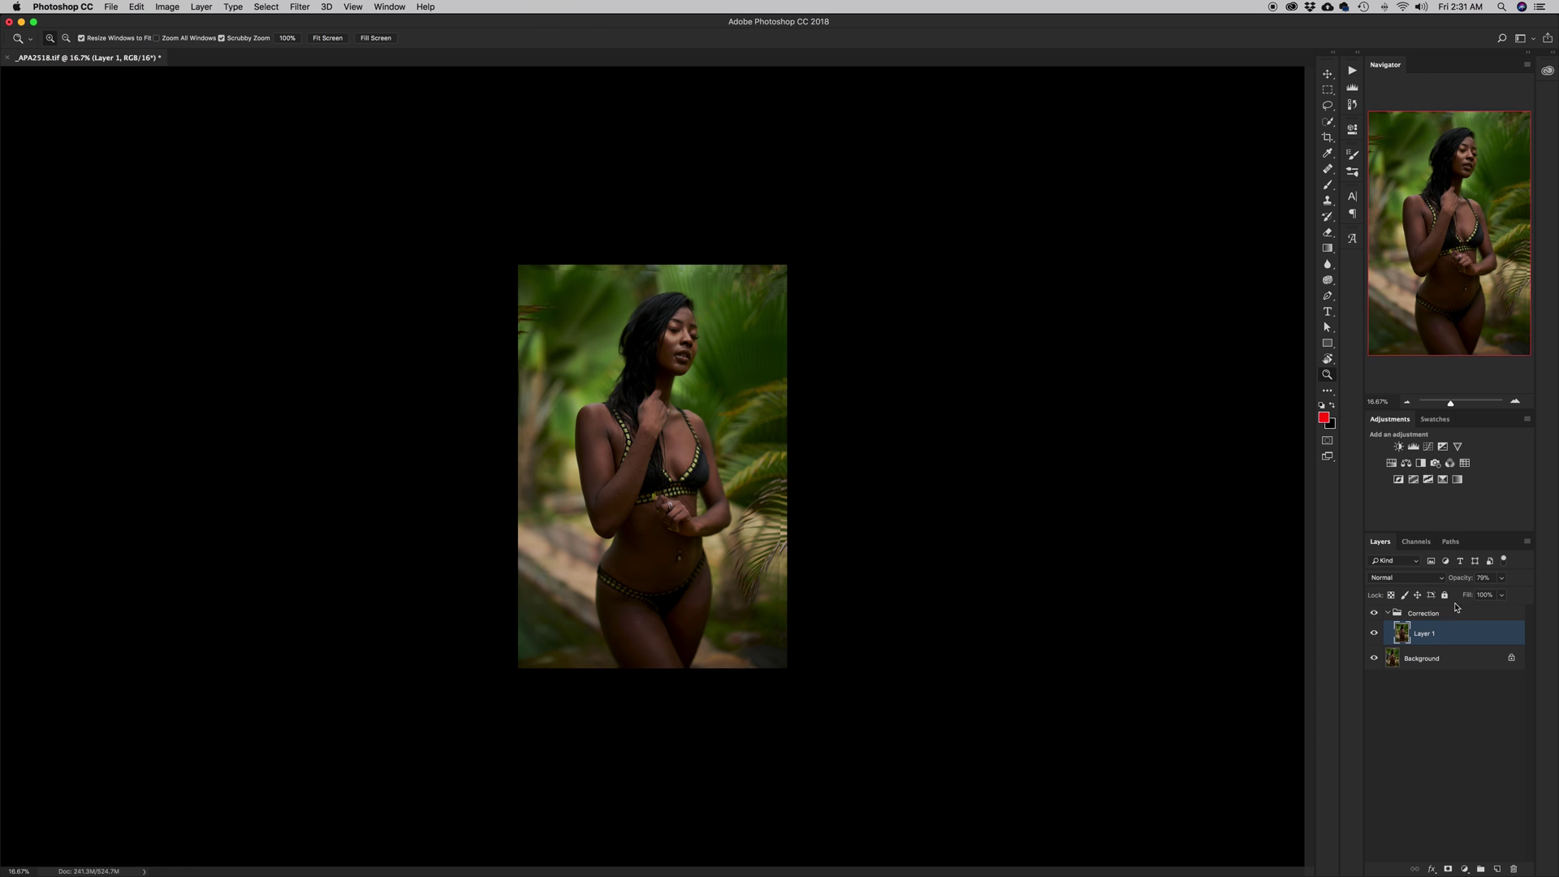
- Set Layer 1's opacity to 100%, add a layer mask inverted to black, and leave the mask selected
left_click_drag(1461, 583, 1512, 577)
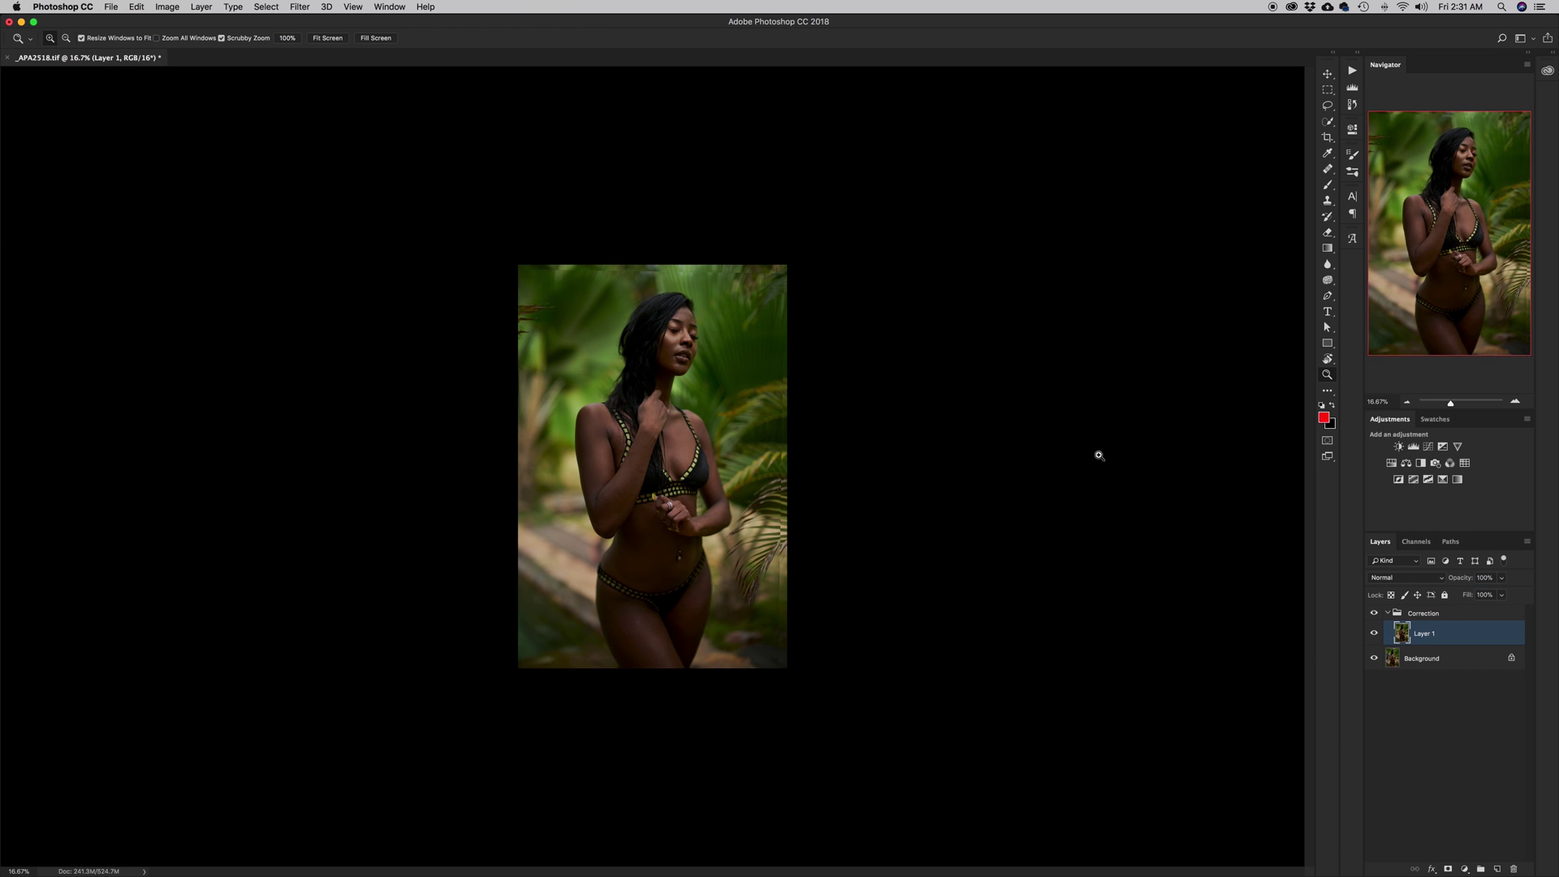
left_click(1449, 869)
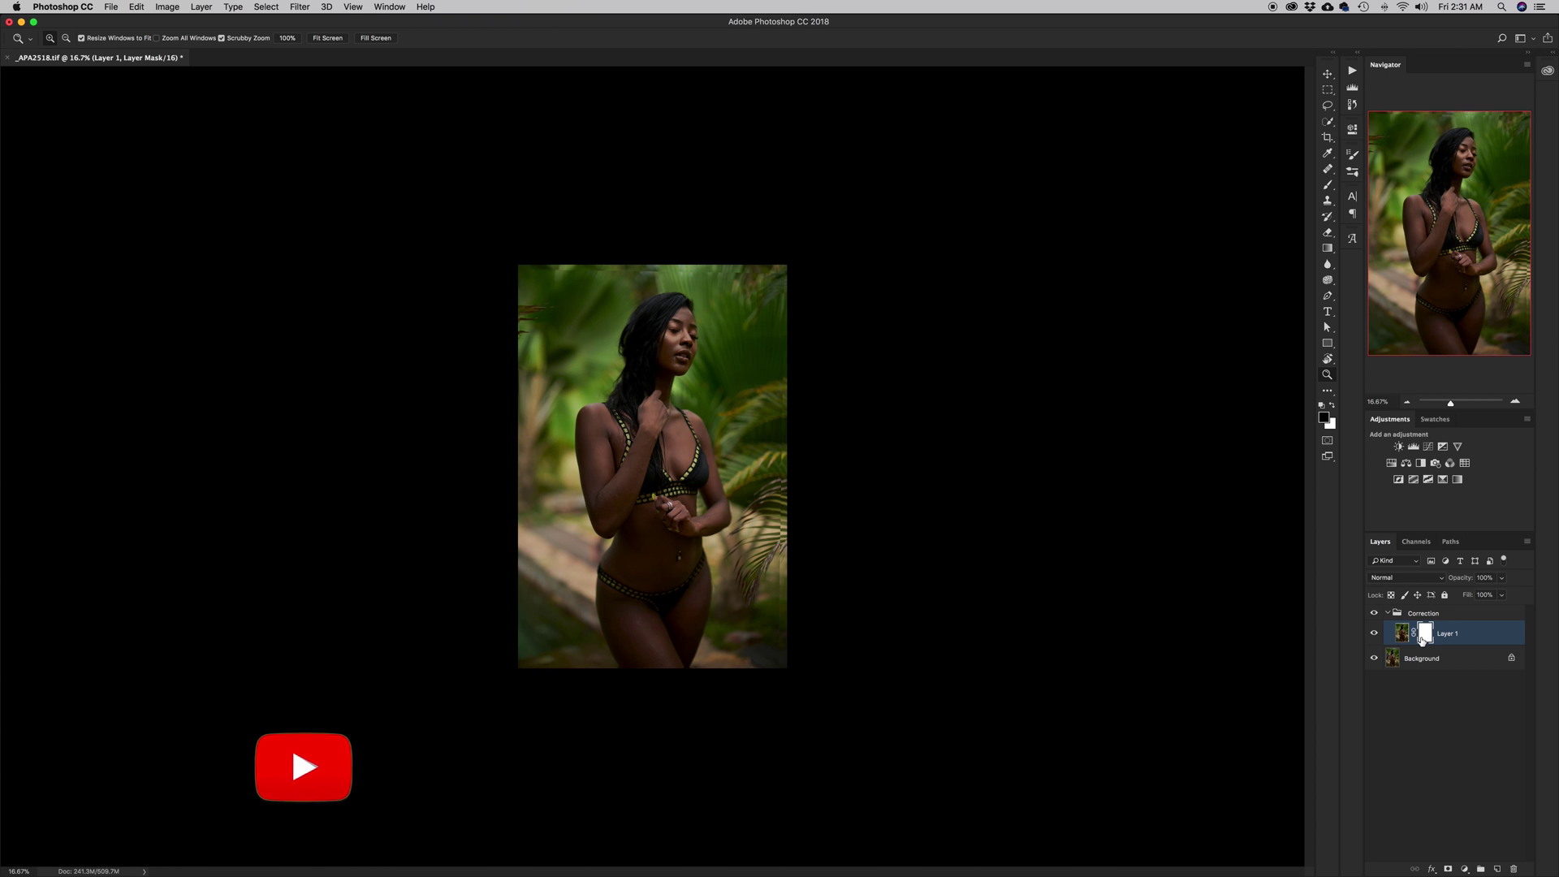
key("super+i")
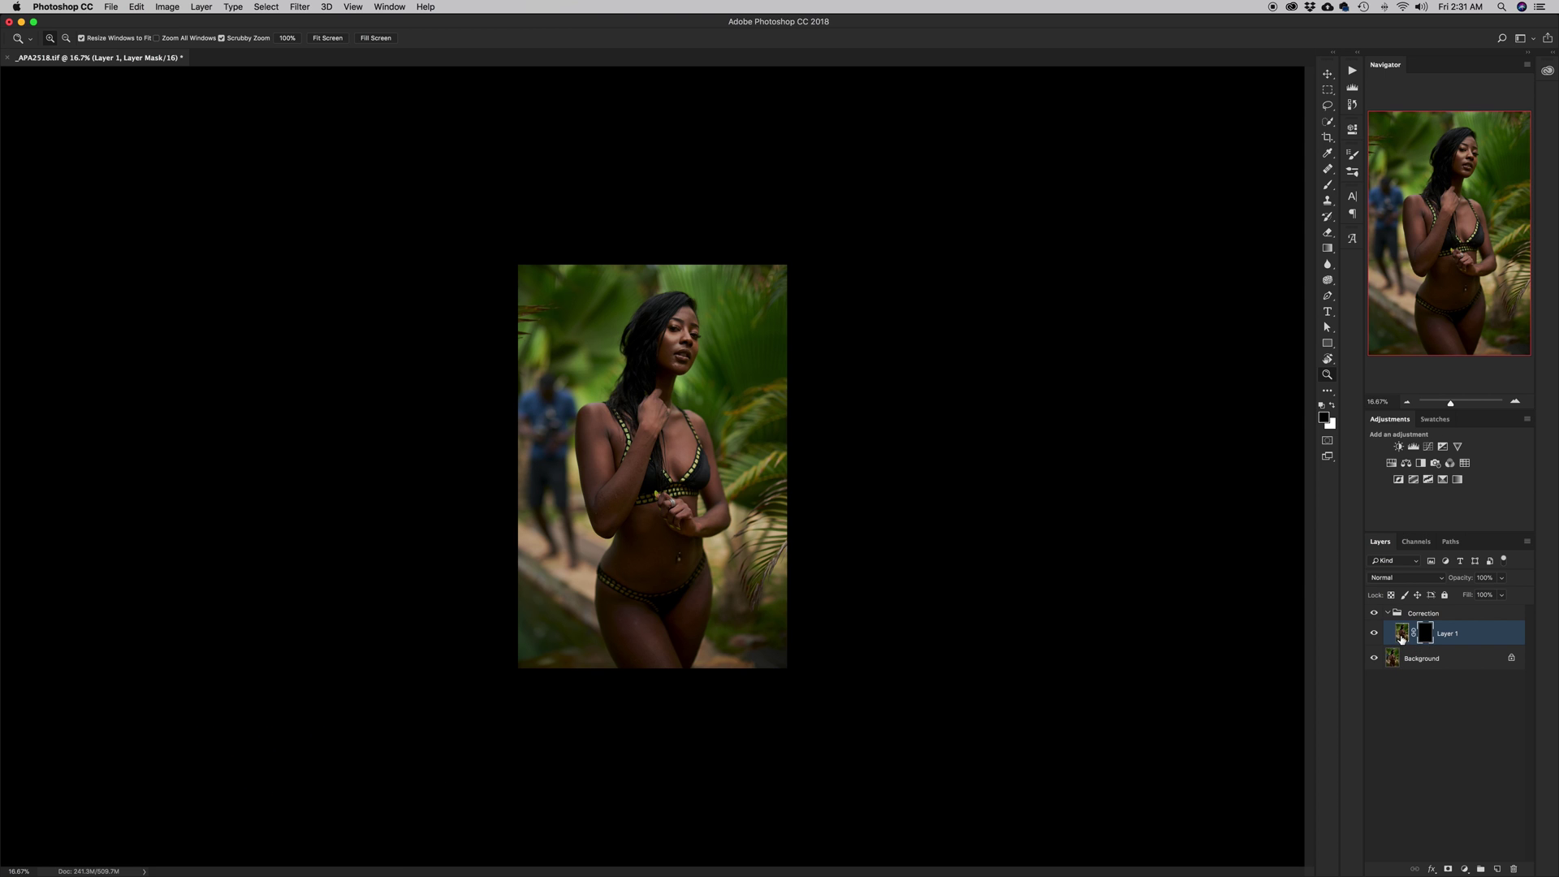
left_click(1402, 634)
left_click(1426, 635)
left_click(1402, 638)
left_click(1425, 634)
- Paint white on Layer 1's mask with a large soft-edged brush over the man in the background
key("b")
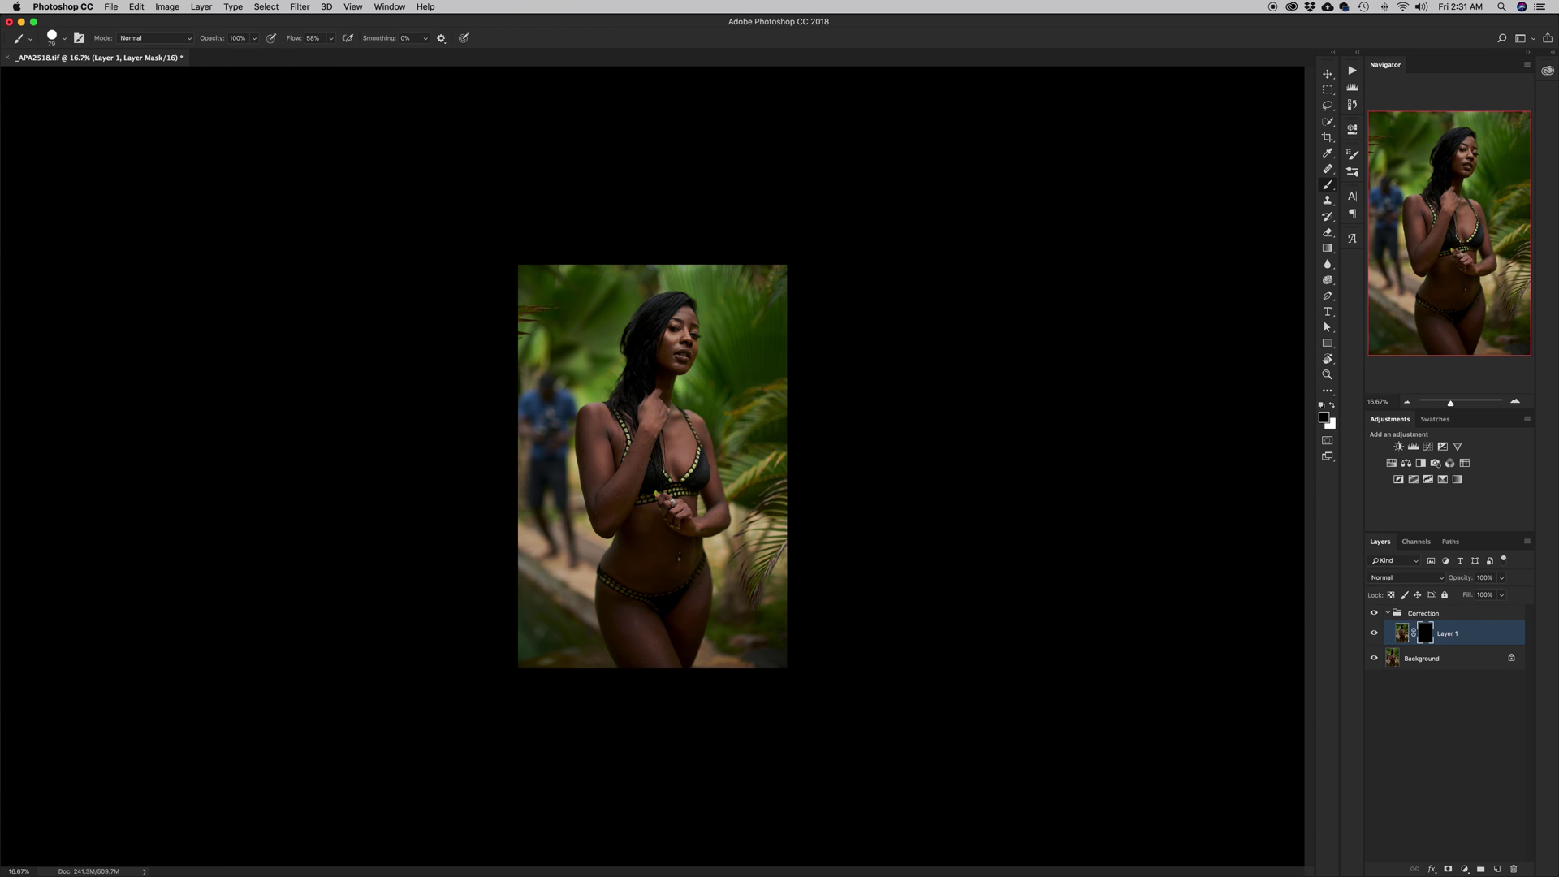
left_click(634, 420, "ctrl+alt")
key("super+equal")
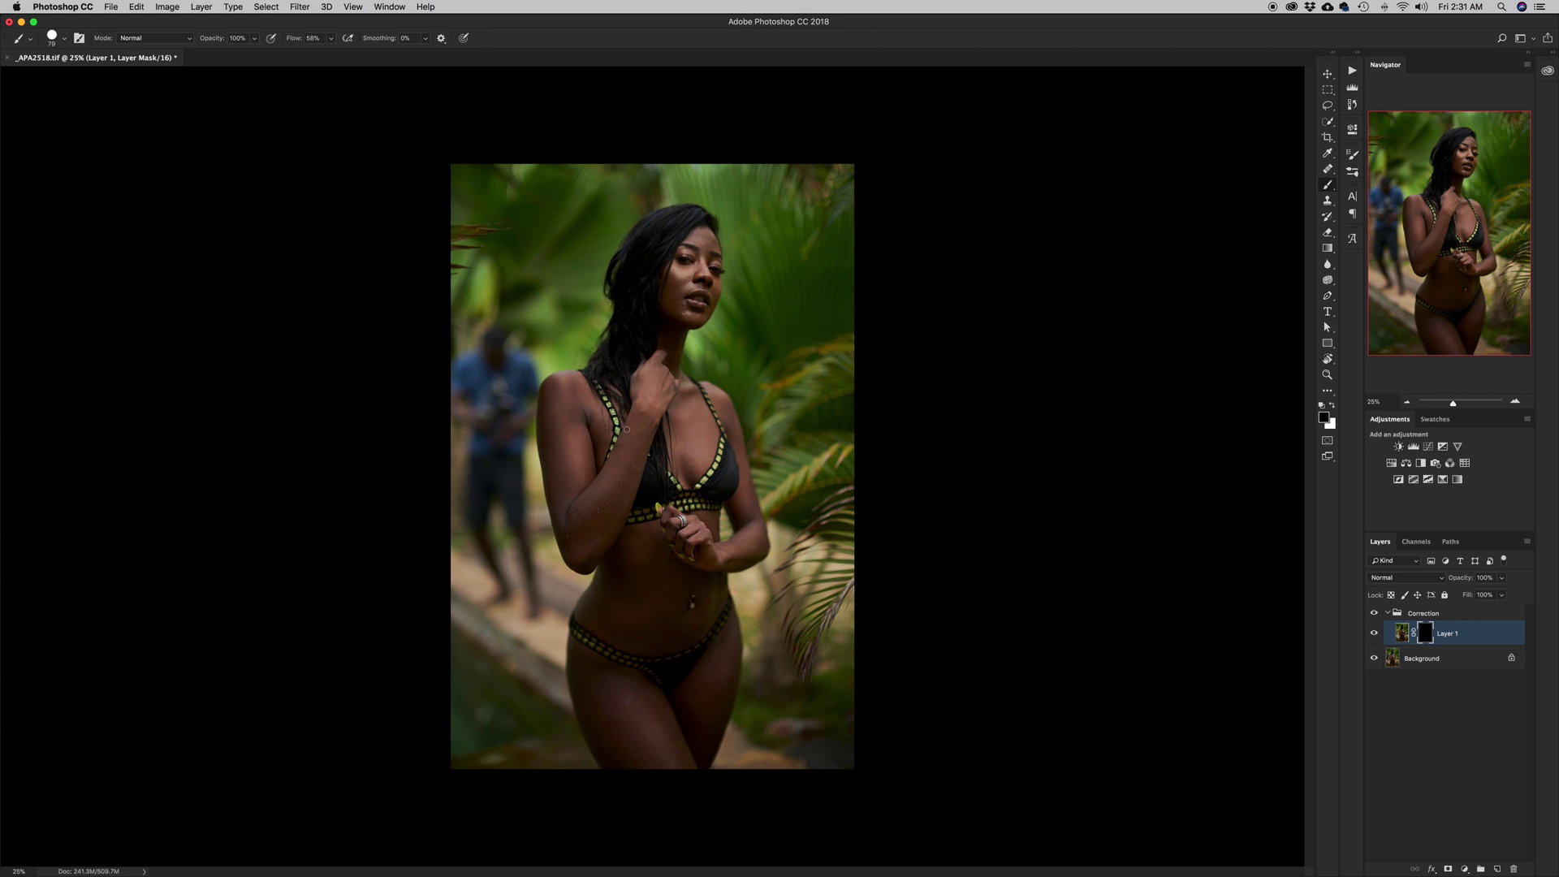
mouse_move(592, 429)
left_mouse_down()
mouse_move(654, 418)
mouse_move(613, 617)
left_mouse_up()
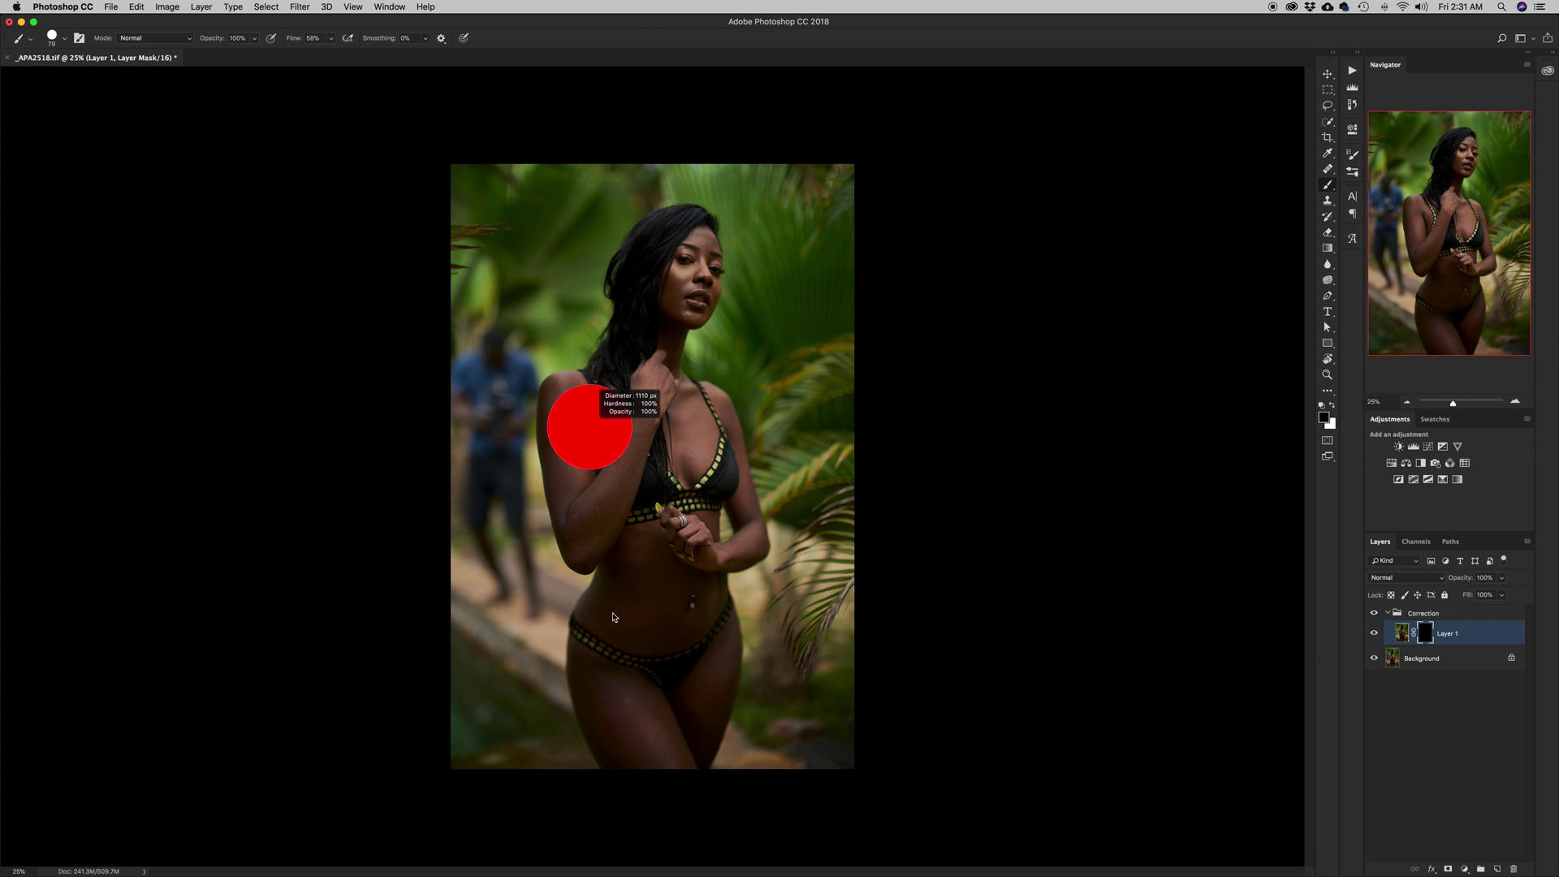
mouse_move(662, 522)
left_mouse_down()
mouse_move(660, 423)
mouse_move(641, 422)
left_mouse_up()
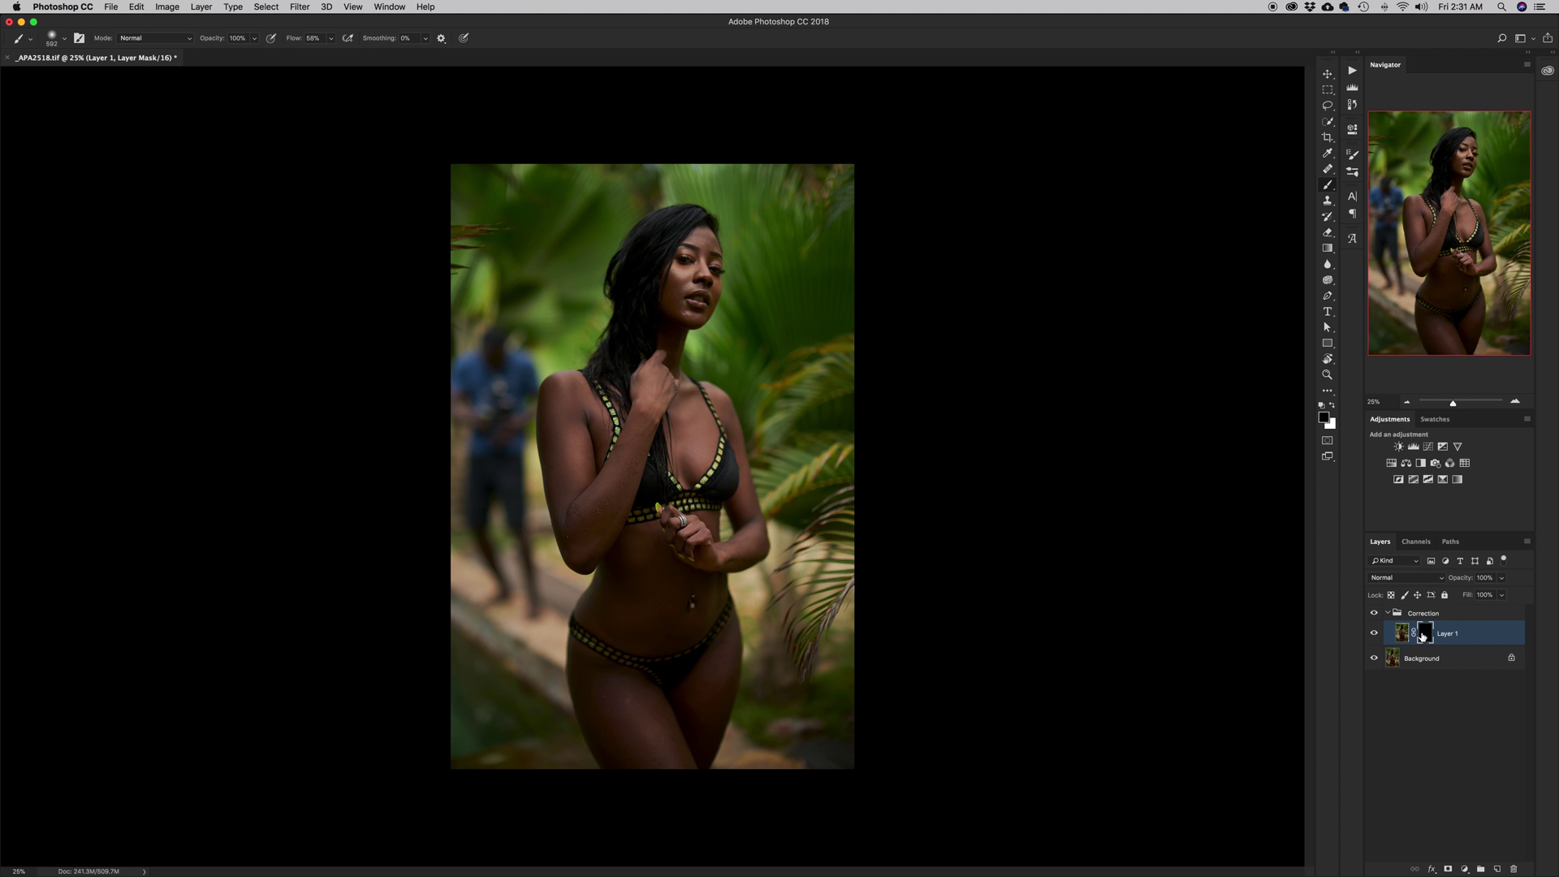
key("x")
mouse_move(505, 345)
left_mouse_down()
mouse_move(457, 382)
mouse_move(470, 422)
mouse_move(479, 380)
mouse_move(526, 349)
mouse_move(512, 466)
mouse_move(494, 483)
mouse_move(478, 424)
mouse_move(471, 441)
mouse_move(483, 525)
mouse_move(515, 569)
mouse_move(512, 501)
mouse_move(544, 604)
mouse_move(515, 611)
mouse_move(467, 578)
mouse_move(499, 606)
mouse_move(516, 591)
mouse_move(501, 582)
mouse_move(519, 599)
mouse_move(478, 497)
left_mouse_up()
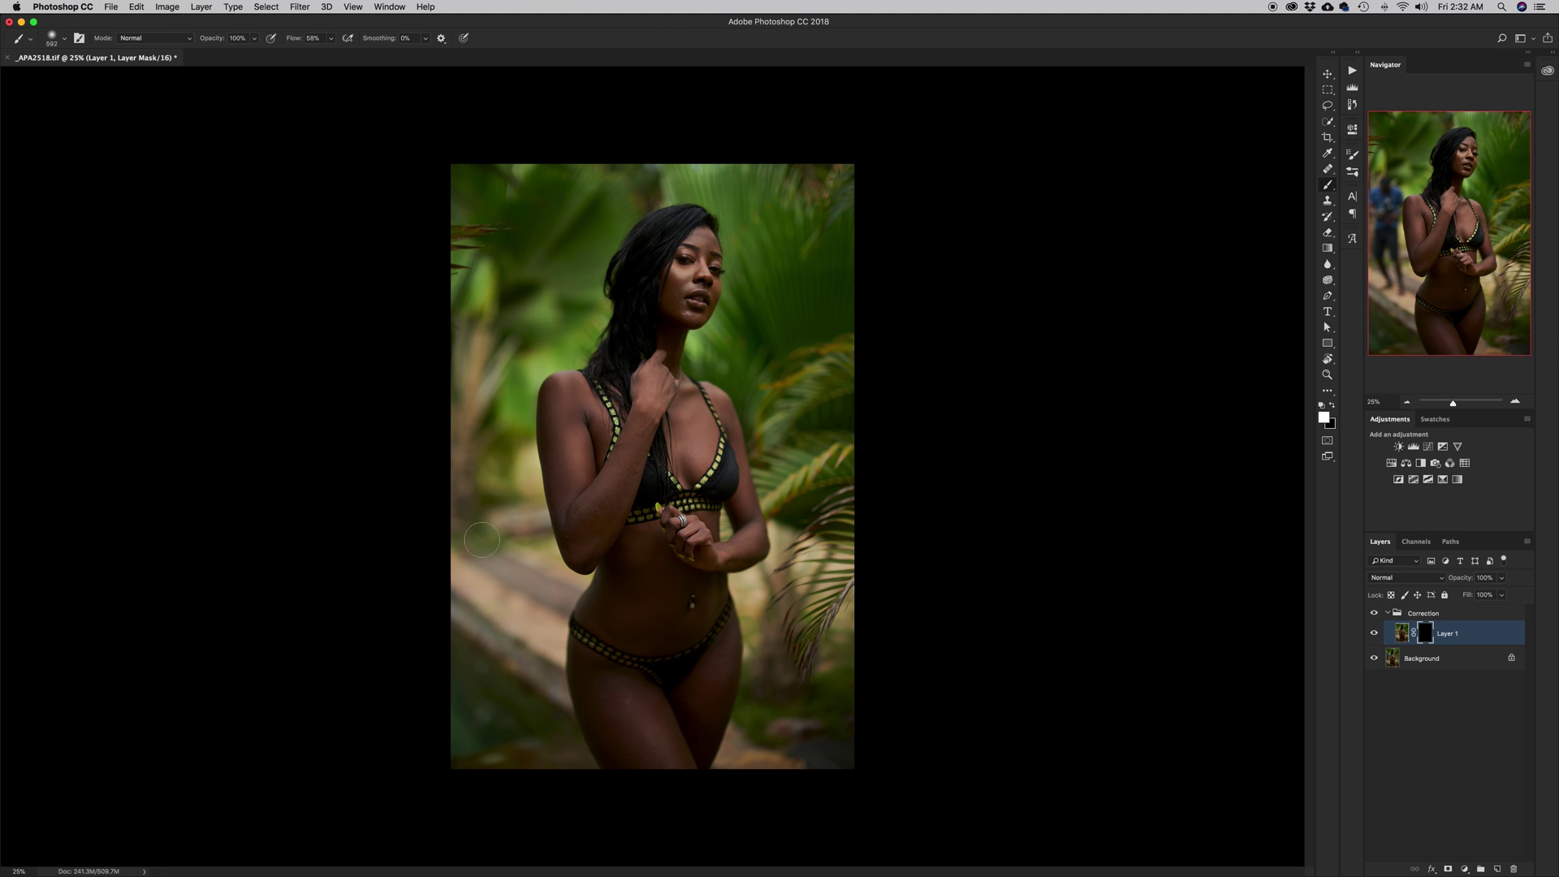
- Compare the portrait with and without the masked correction by repeatedly hiding and showing Layer 1
key("z")
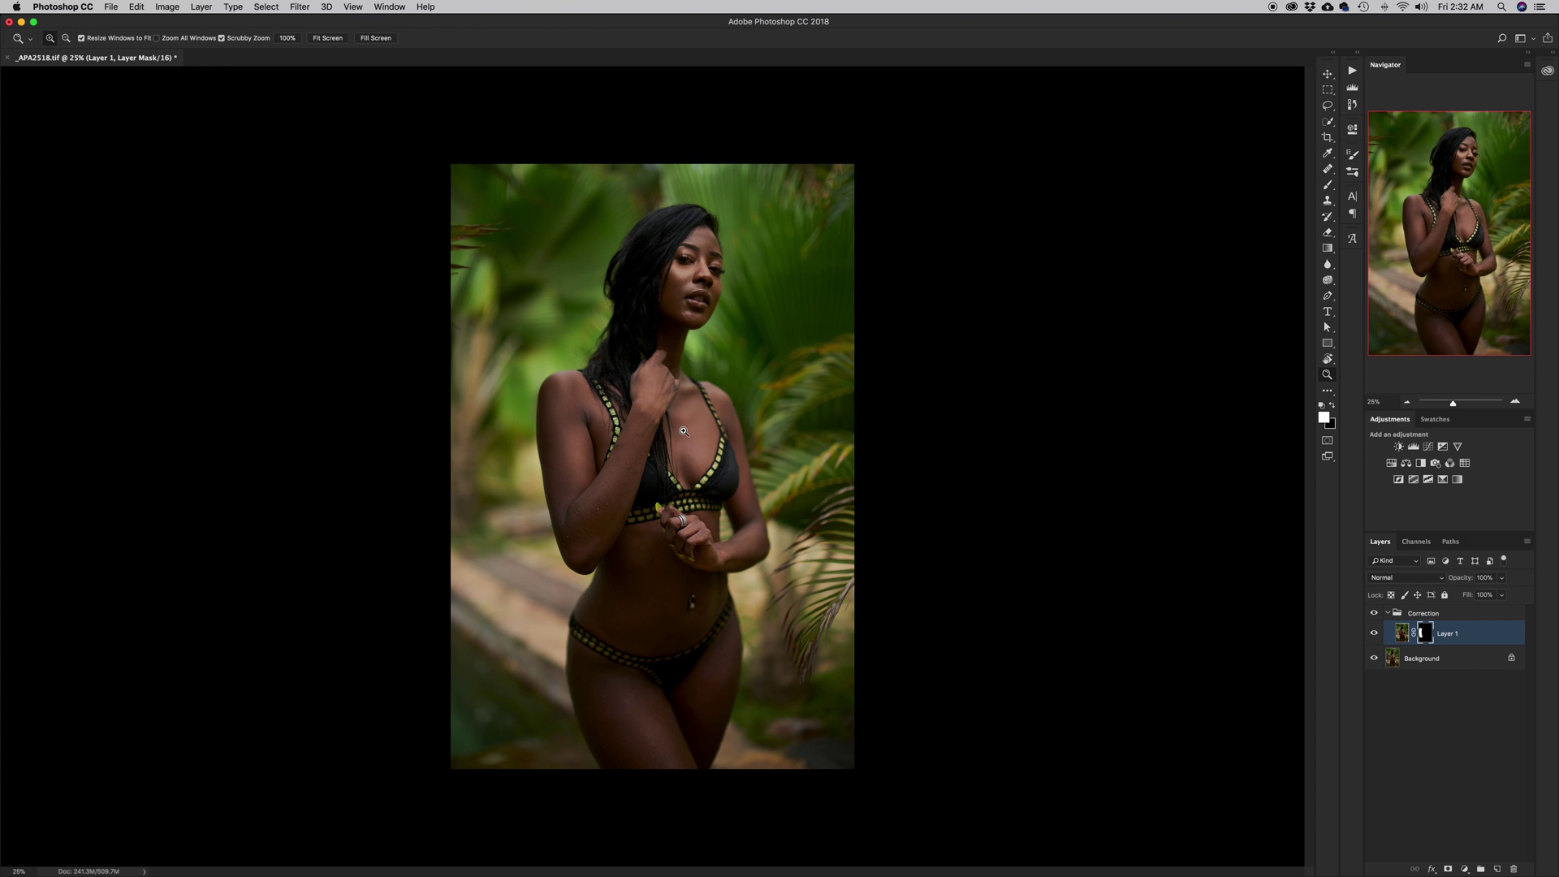
left_click(658, 437, "alt")
mouse_move(658, 438)
left_mouse_down()
mouse_move(690, 438)
mouse_move(660, 438)
left_mouse_up()
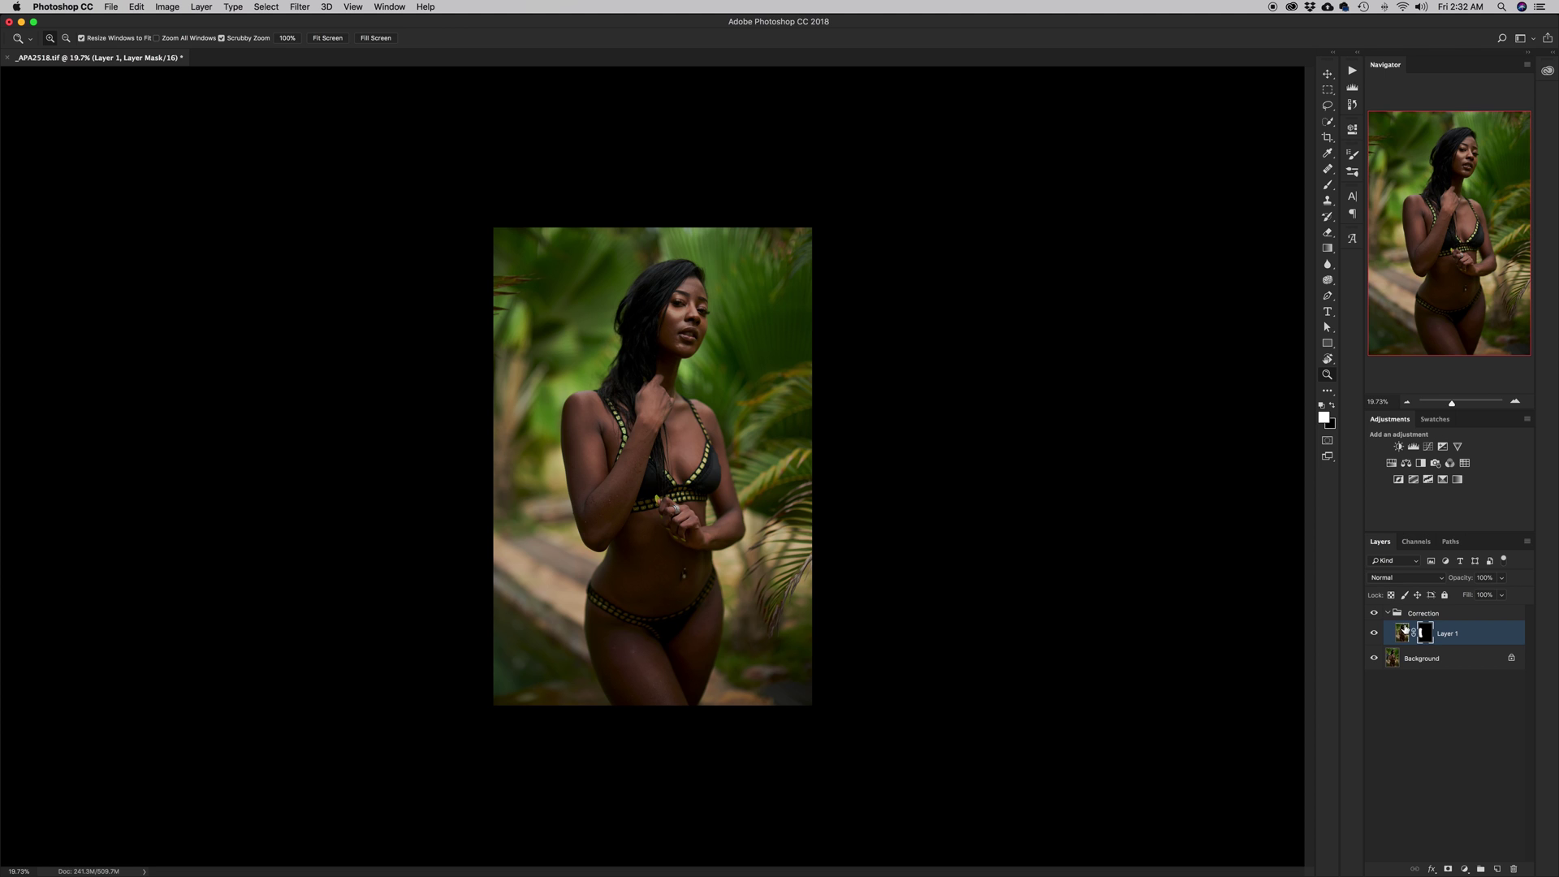
left_click(1377, 635)
left_click(1376, 633)
left_click(1376, 632)
left_click(1375, 631)
left_click(1374, 631)
left_click(1373, 631)
left_click(1372, 631)
left_click(1371, 632)
left_click(1371, 631)
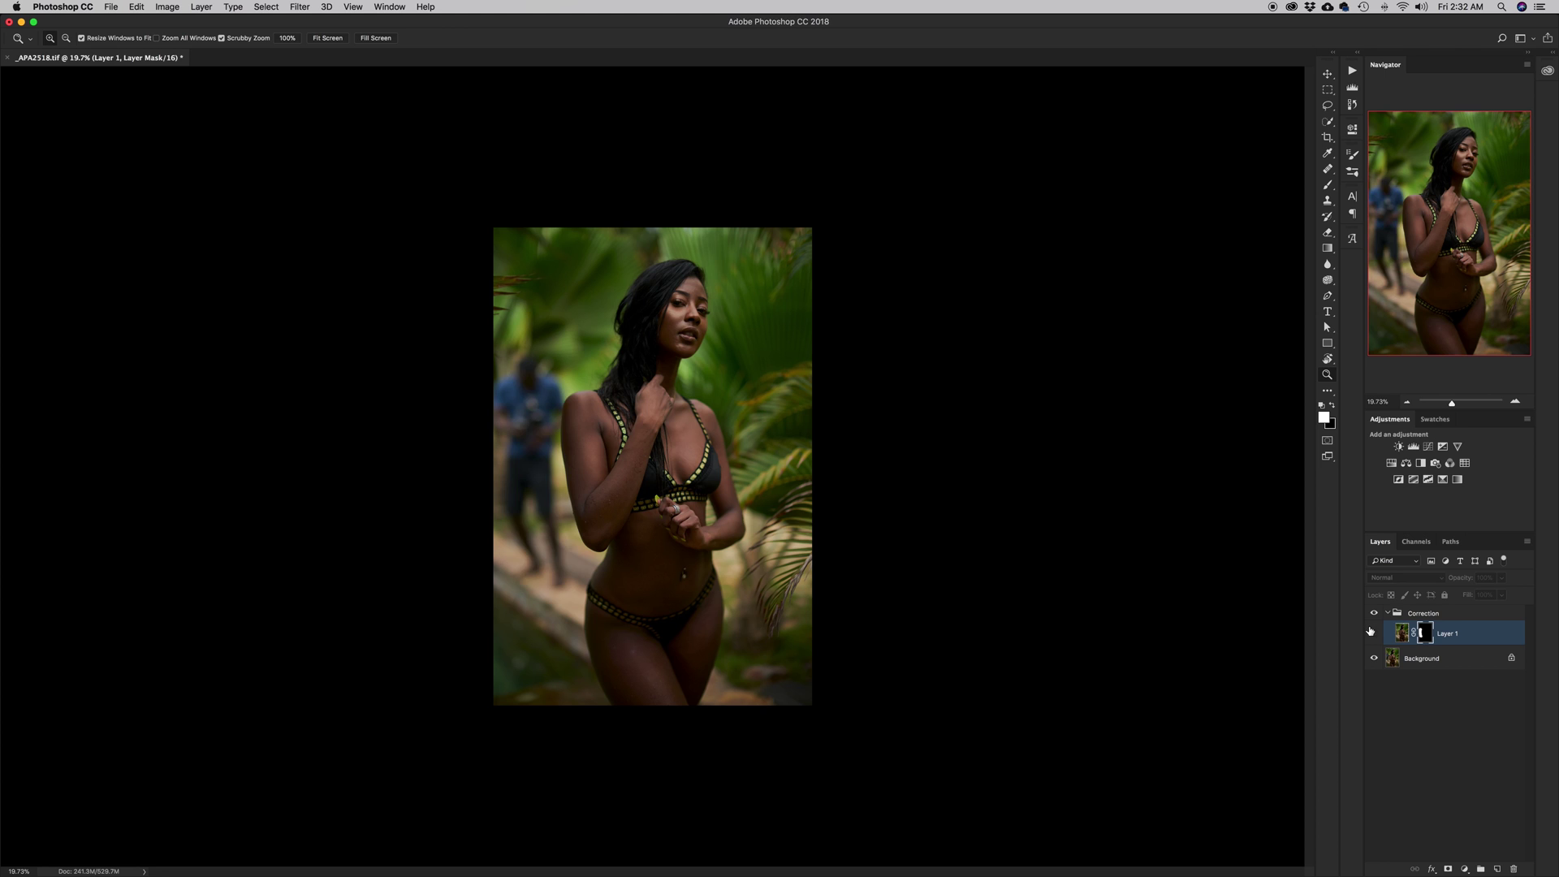
left_click(1370, 631)
left_click(1371, 631)
left_click(1370, 630)
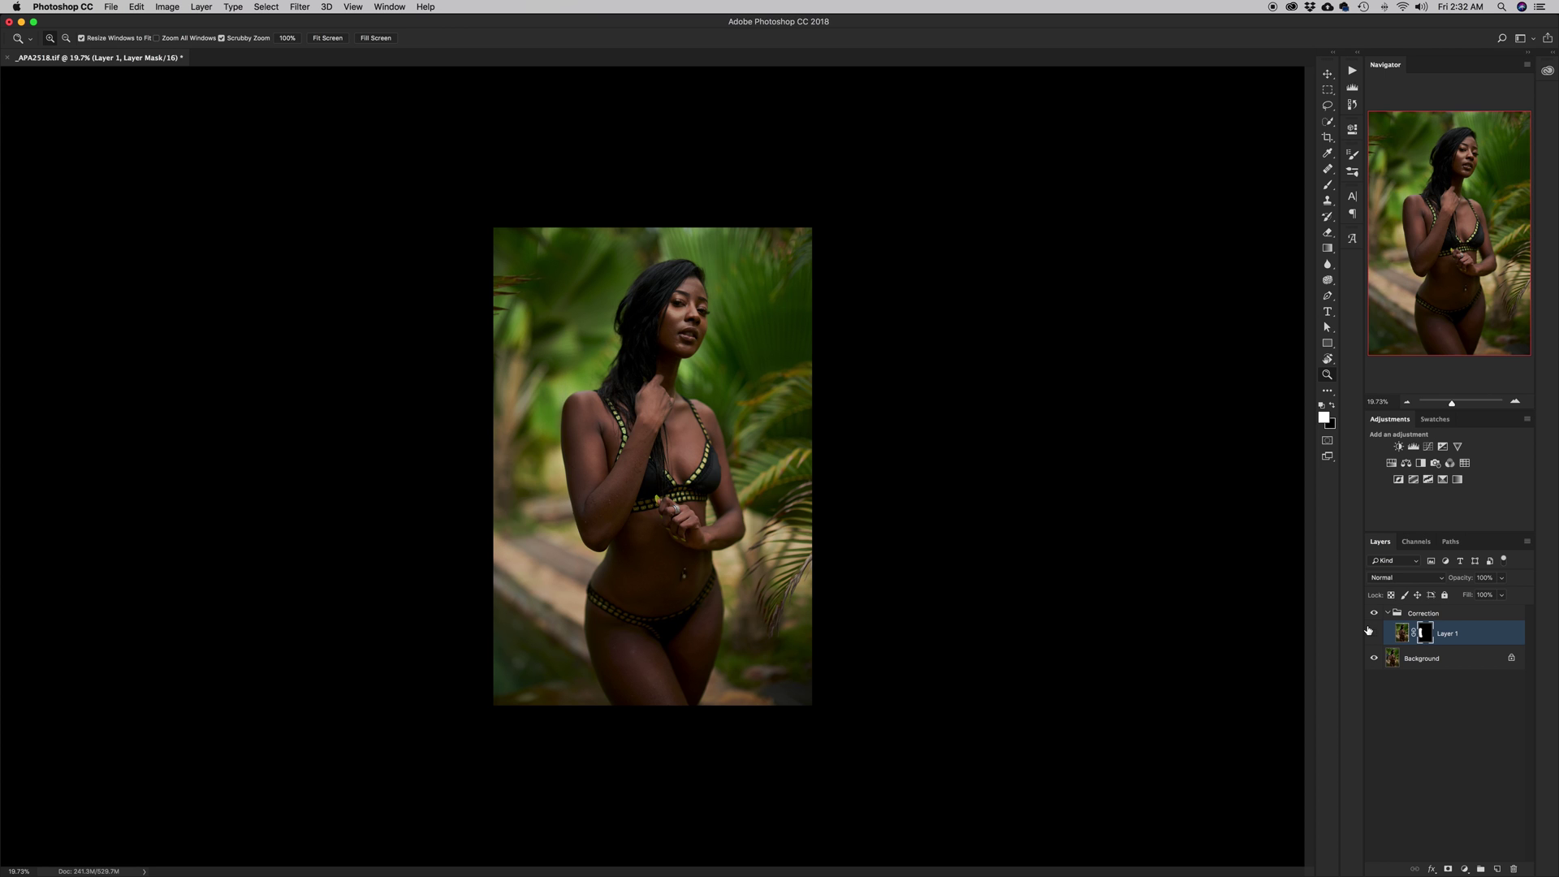
left_click(1370, 631)
left_click(1372, 632)
left_click(1372, 632)
left_click(1374, 633)
- Add a Hue/Saturation adjustment above Layer 1, lower the master saturation to -6, and preview it on and off
left_click(1391, 464)
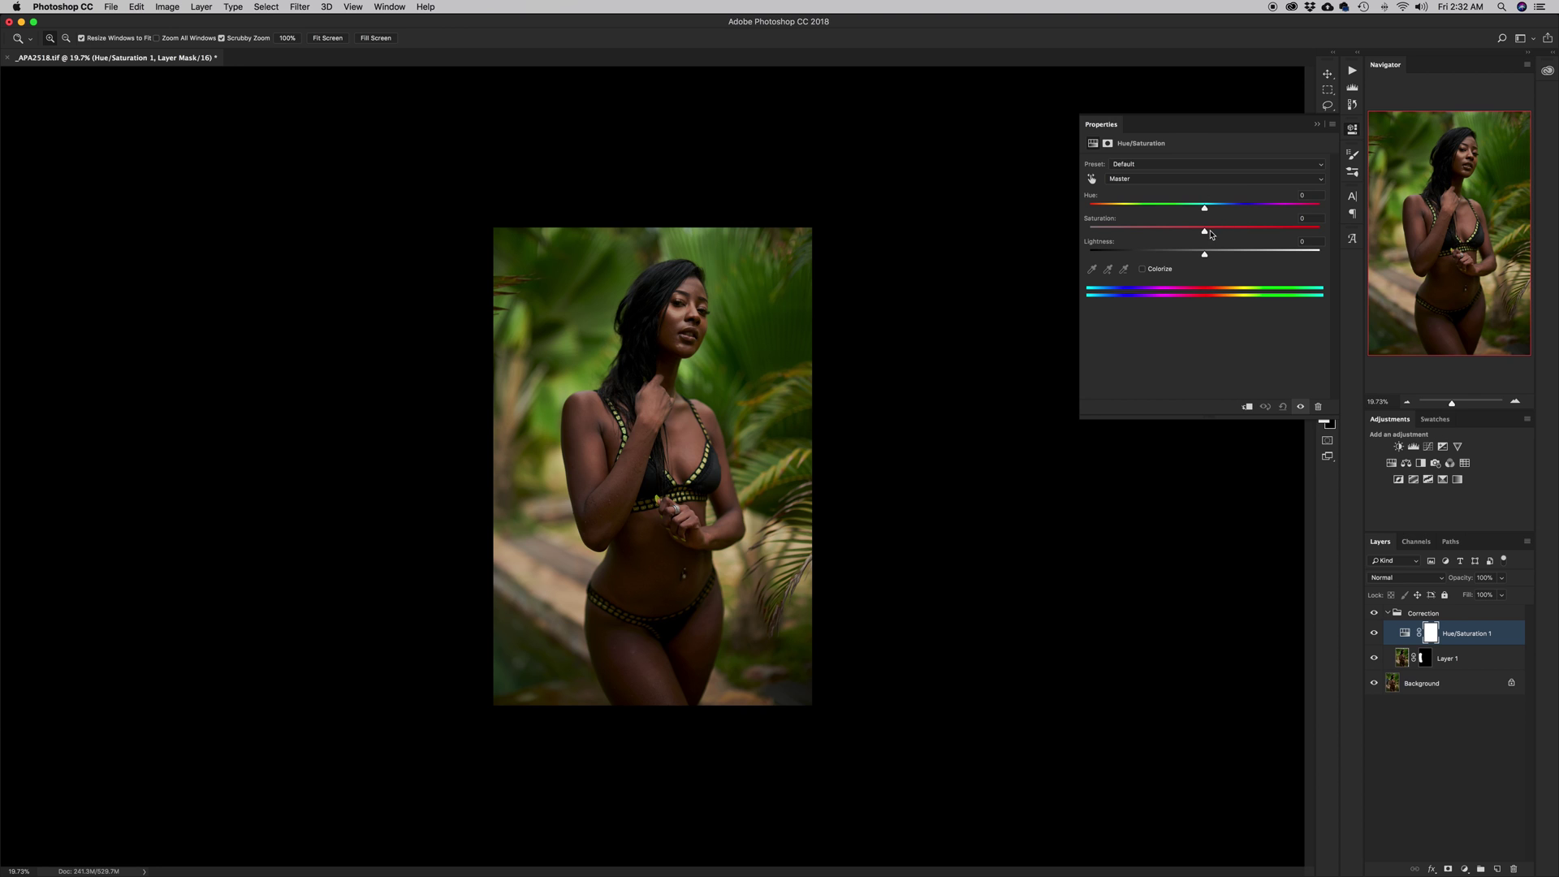
left_click_drag(1206, 232, 1199, 233)
left_click(1298, 406)
left_click(1299, 406)
left_click(1299, 406)
left_click(1298, 407)
left_click(1300, 408)
left_click(1300, 408)
- Clip the Hue/Saturation adjustment to Layer 1 and check its effect by hiding and showing it
left_click(1246, 408)
left_click(1374, 634)
left_click(1374, 634)
left_click(1375, 639)
left_click(1375, 640)
- Target the Yellows by sampling the background foliage beside the shoulder, set hue to -3 and lightness to -5, and preview the change
left_click(1092, 179)
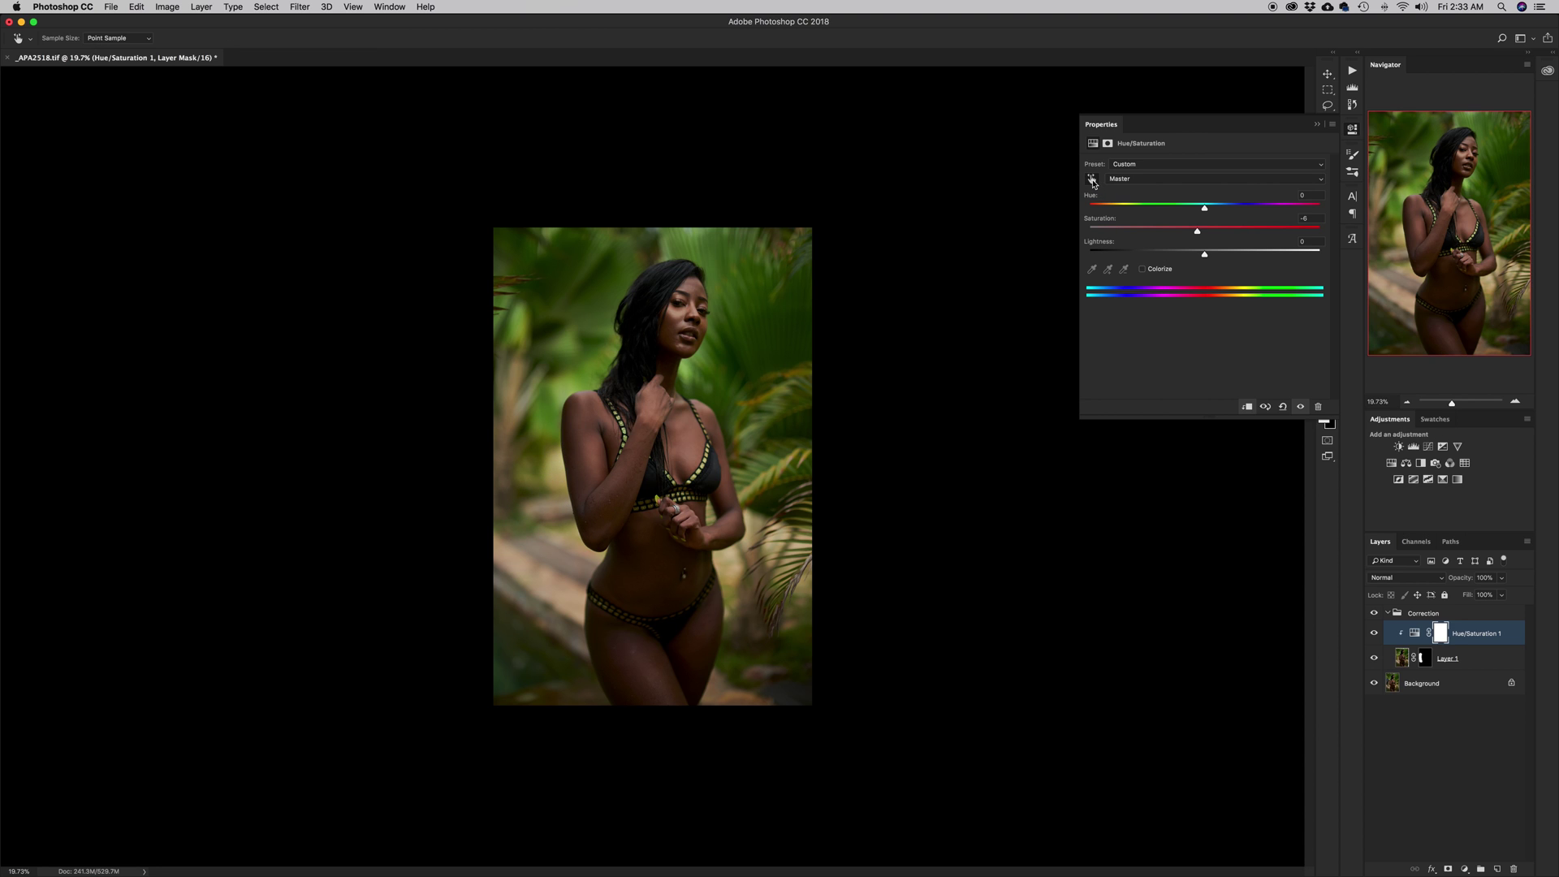
left_click(540, 413)
left_click_drag(1206, 208, 1201, 258)
left_click_drag(1203, 257, 1199, 258)
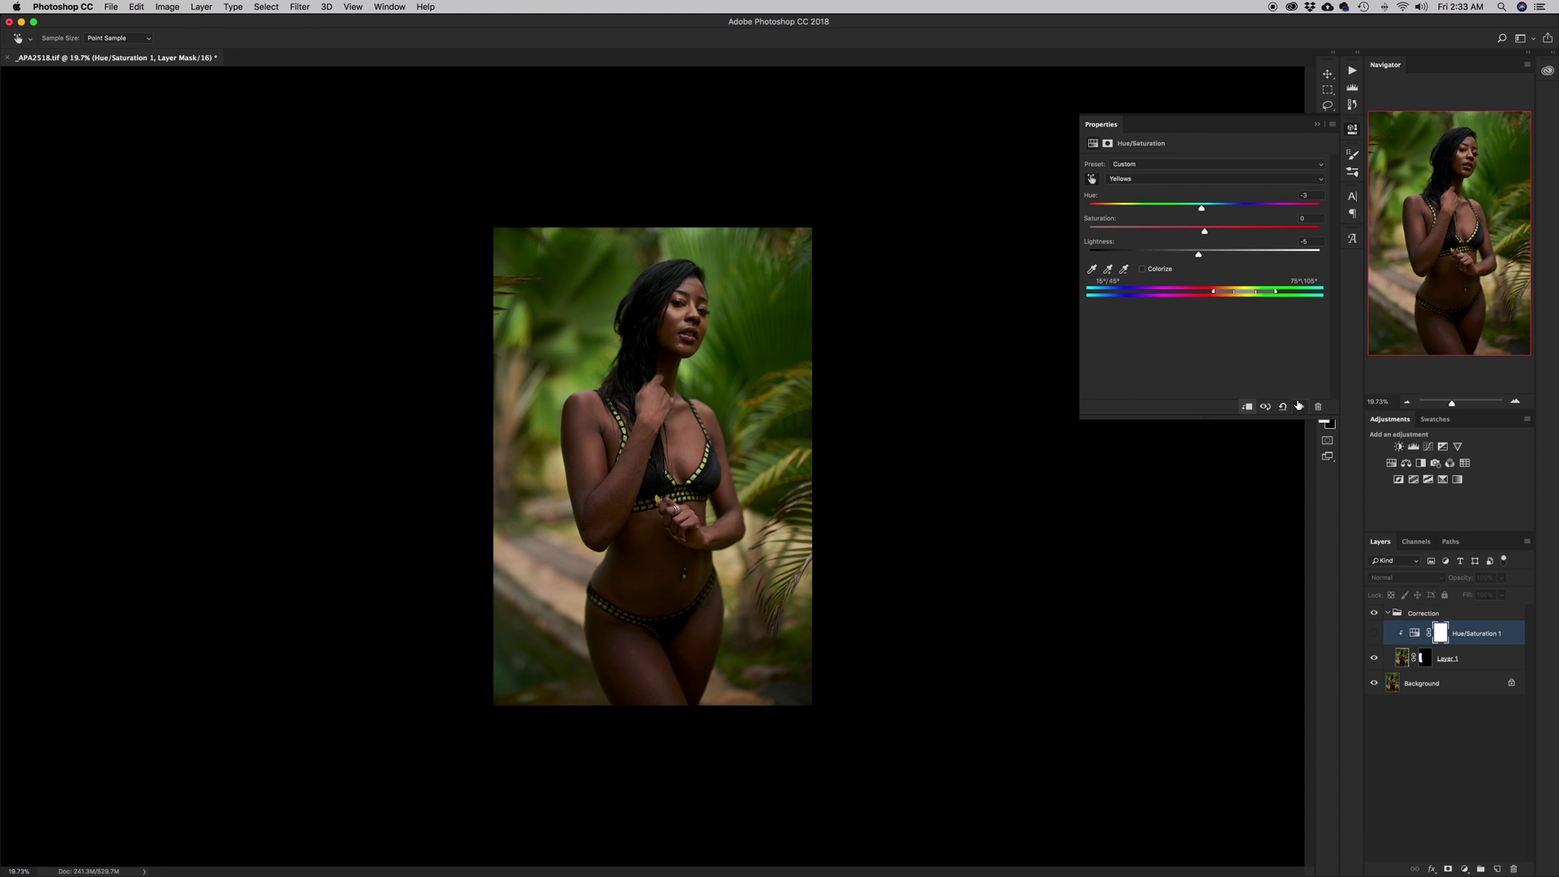
left_click(1299, 405)
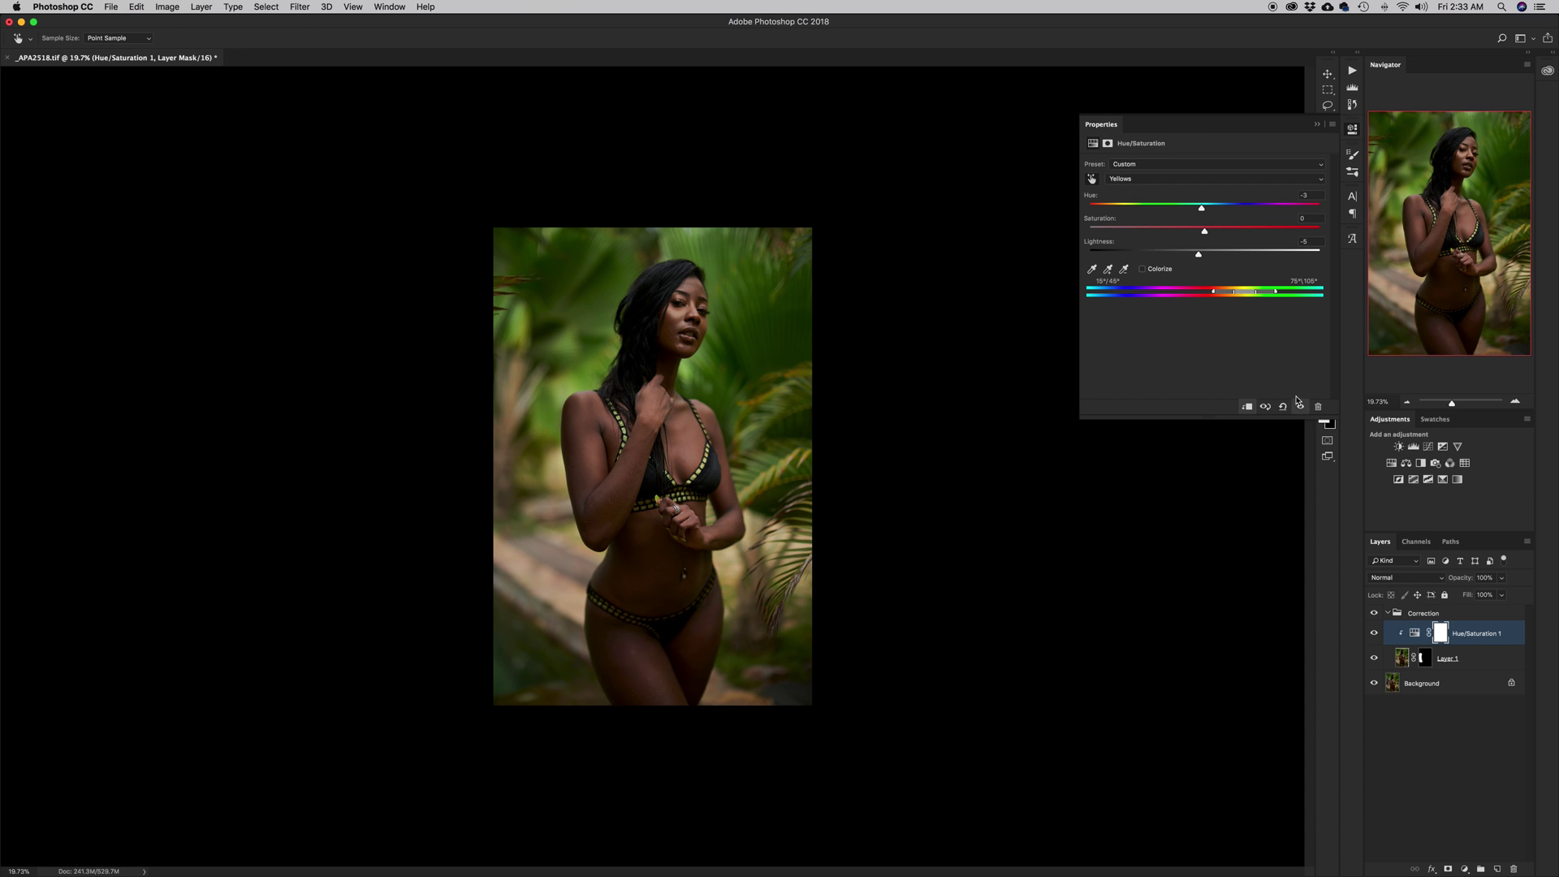